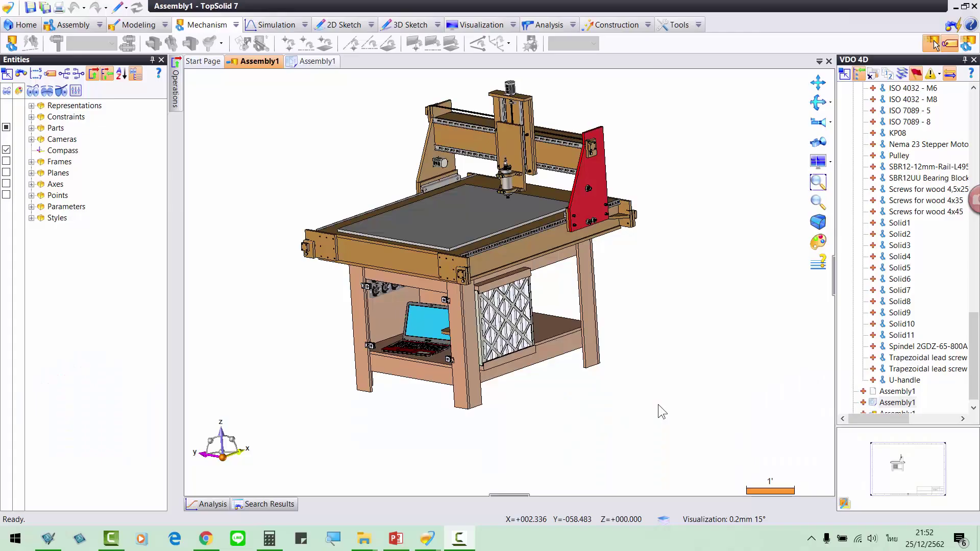
- Nudge the CNC router model slightly down in the 3D view
middle_drag(501, 245, 501, 265)
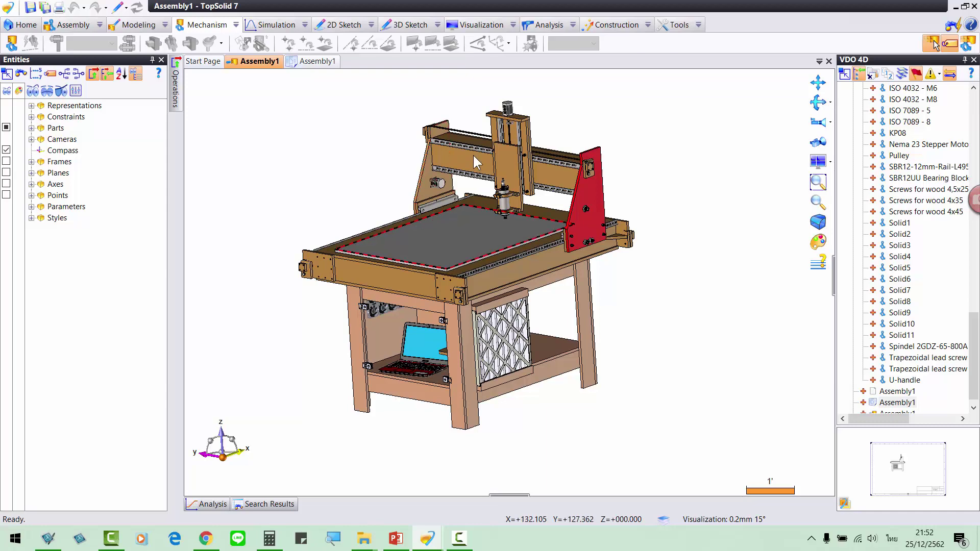
click(320, 62)
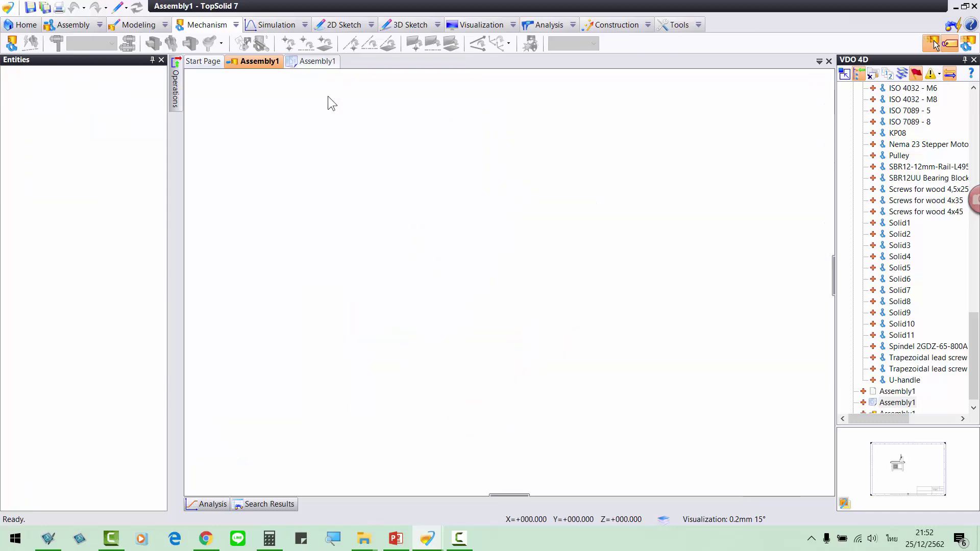
scroll(562, 278, down, 2)
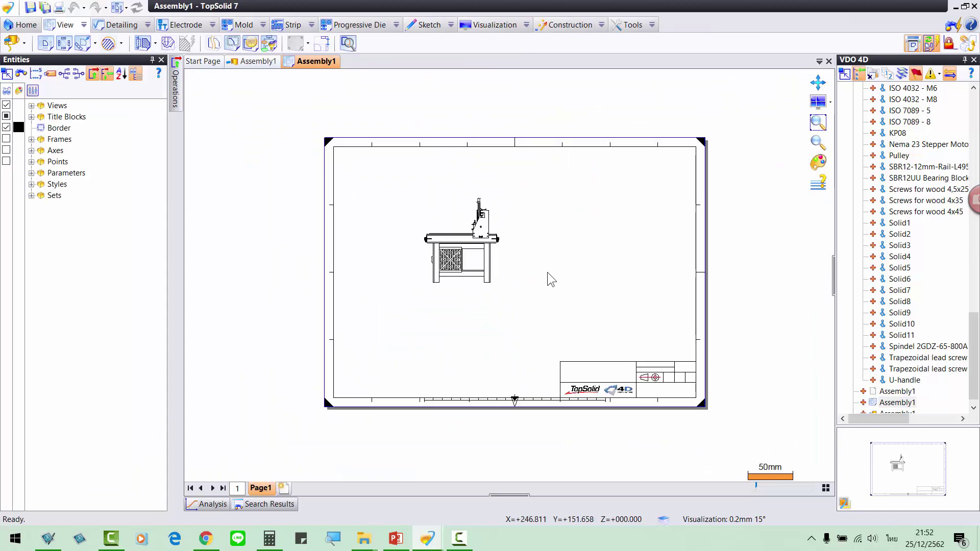
scroll(519, 272, up, 1)
scroll(495, 253, up, 2)
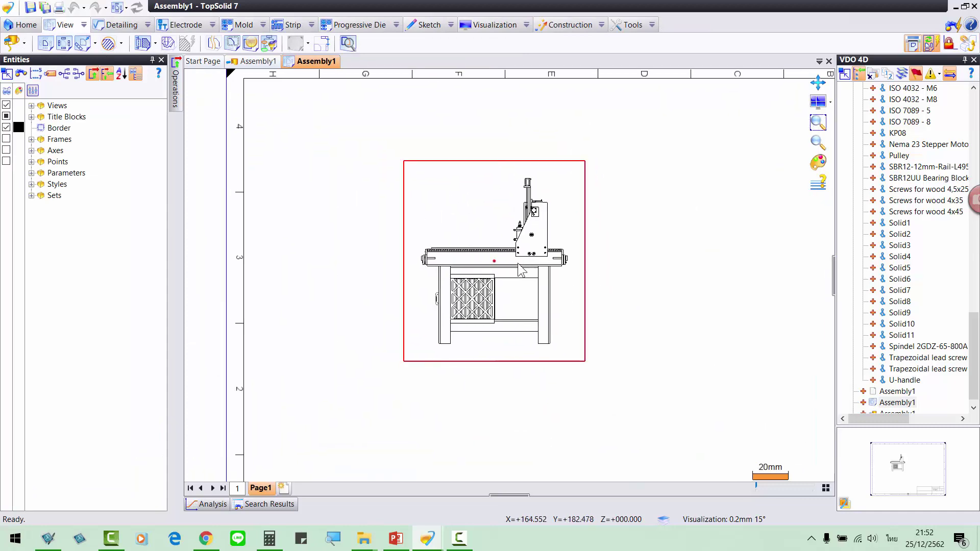
scroll(526, 262, up, 3)
scroll(518, 252, down, 3)
scroll(512, 244, up, 2)
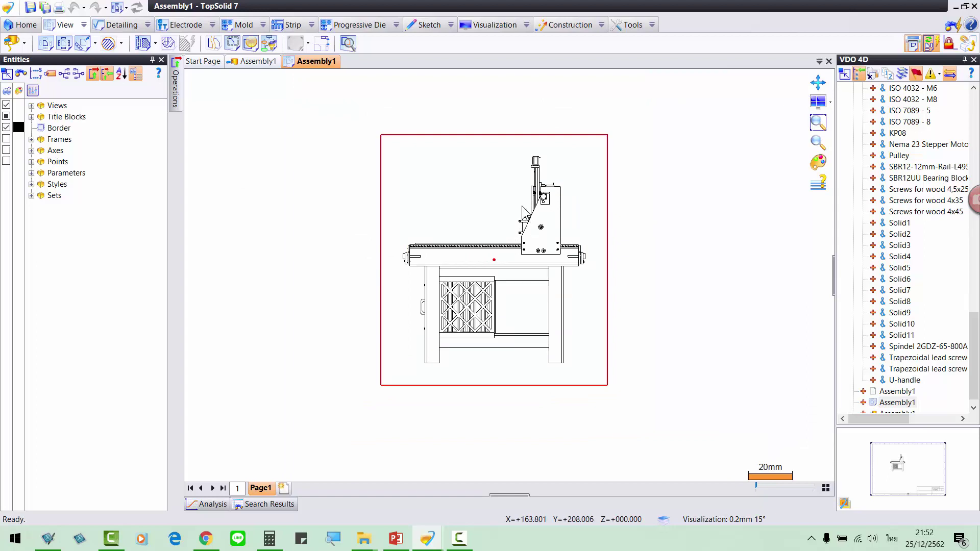
scroll(523, 224, up, 2)
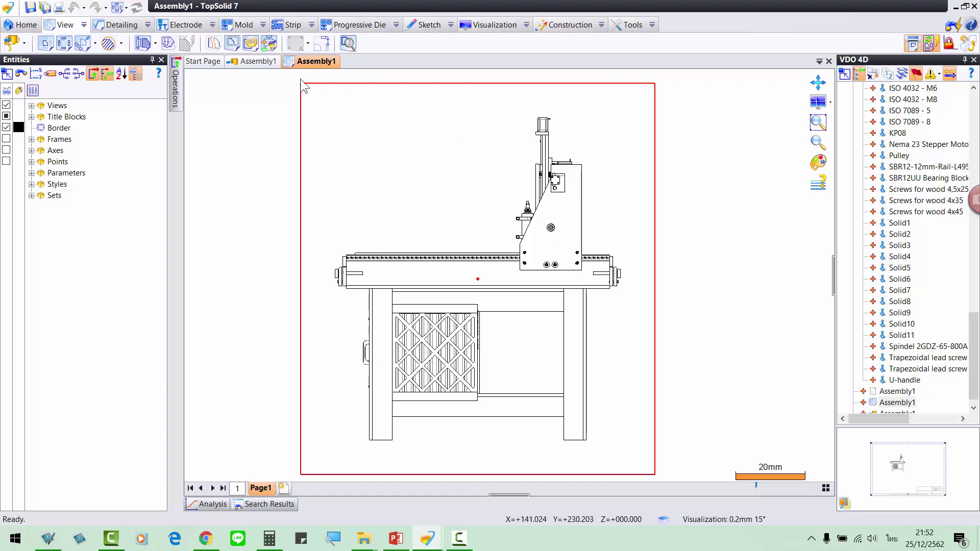
- Back in the 3D Assembly1, create a Mechanism inheriting its rigid groups, joints and forces
click(250, 65)
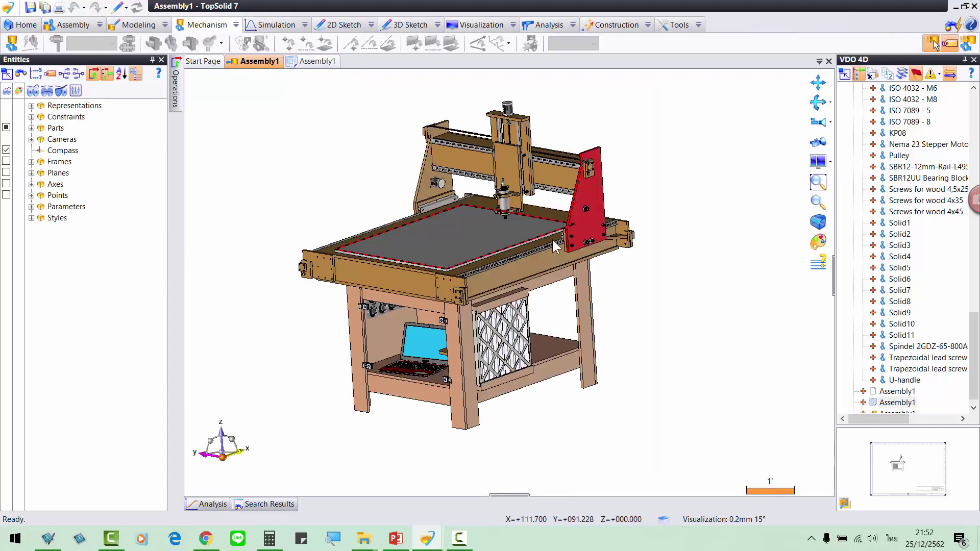
mouse_move(552, 238)
middle_down()
mouse_move(532, 240)
mouse_move(551, 228)
mouse_move(541, 233)
middle_up()
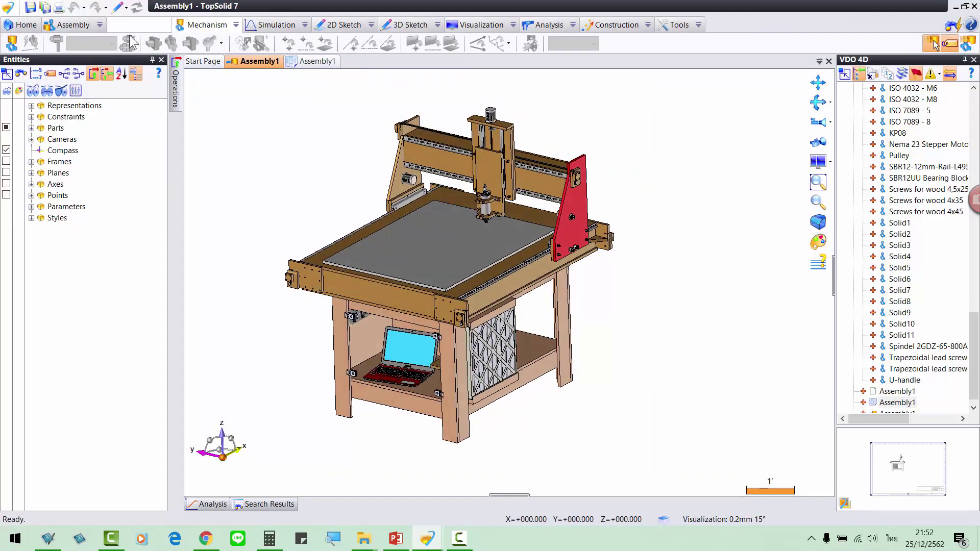
click(11, 45)
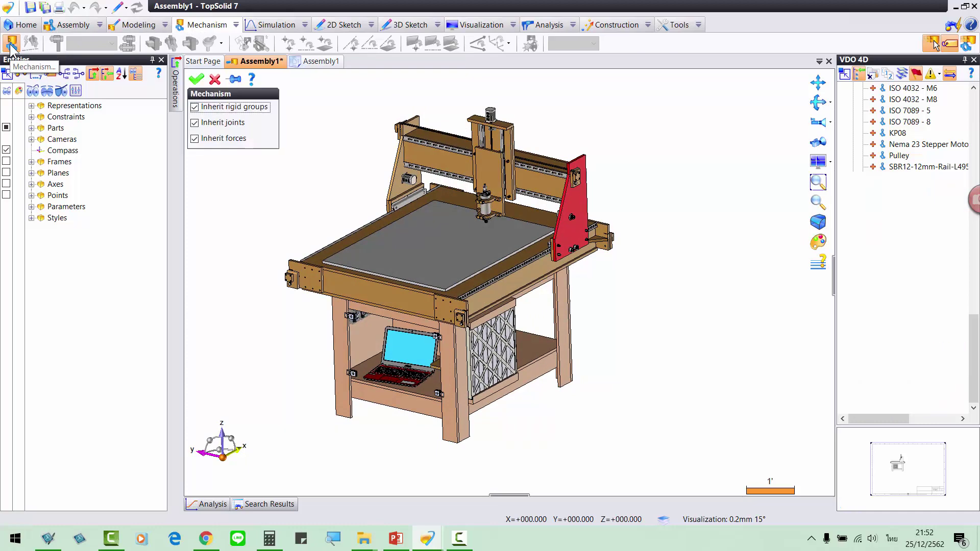
click(196, 79)
mouse_move(336, 180)
middle_down()
mouse_move(367, 209)
mouse_move(408, 203)
middle_up()
scroll(408, 203, up, 2)
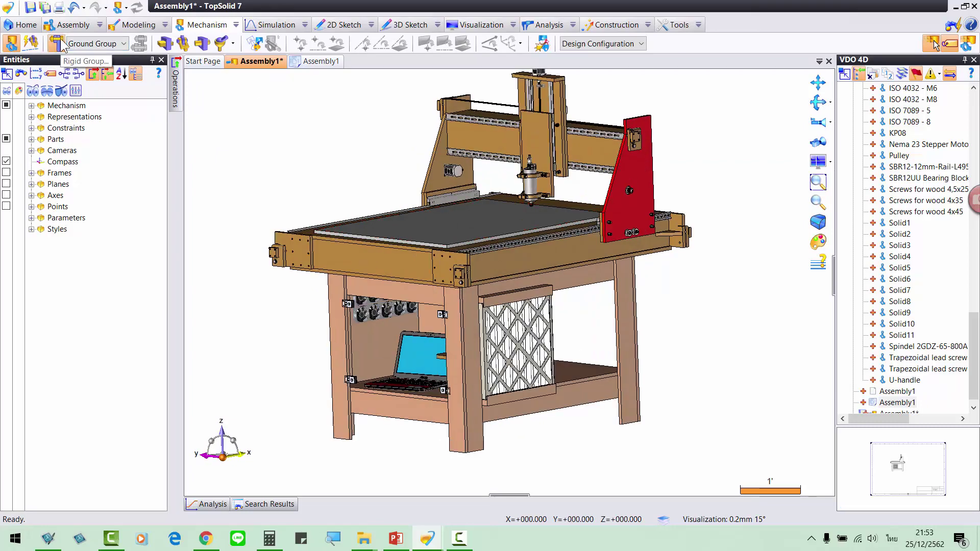
click(61, 44)
- Start a new rigid group and view the machine from the Back camera
click(62, 44)
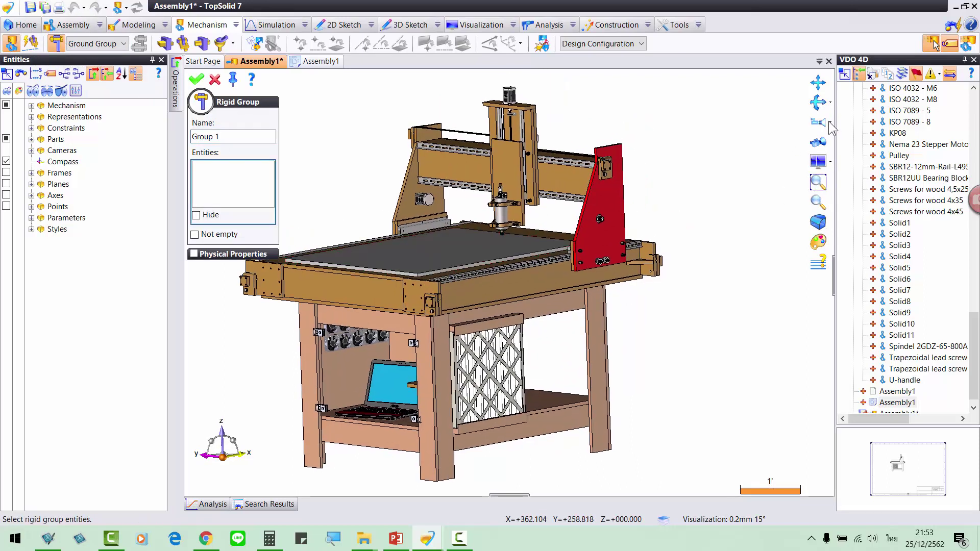
click(830, 122)
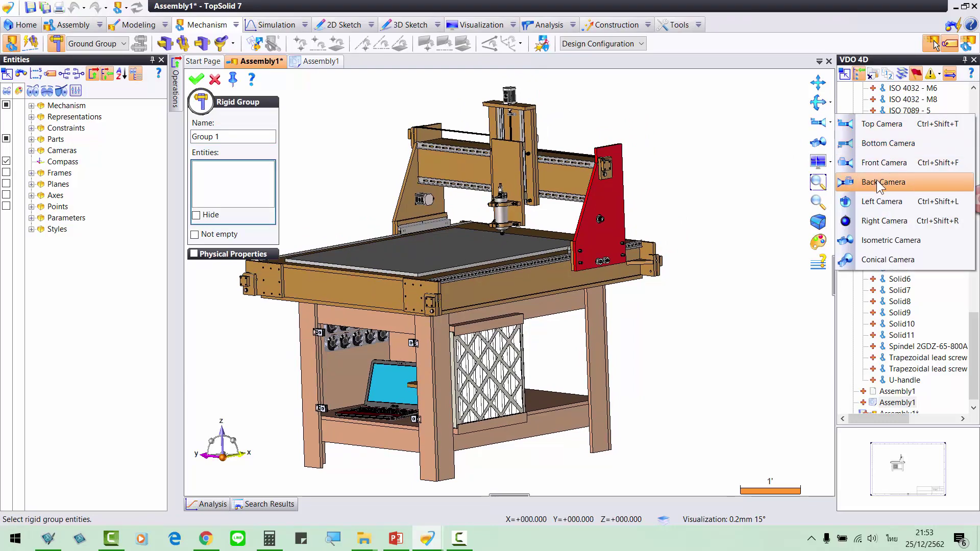
click(882, 202)
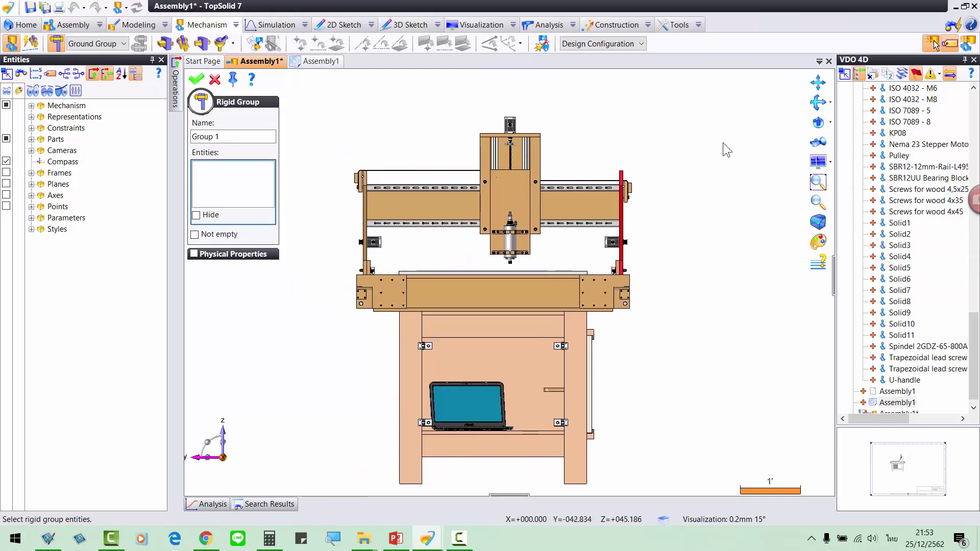
- Window-select all gantry parts above the table into Group 1 and zoom toward the side plate
drag(740, 114, 335, 270)
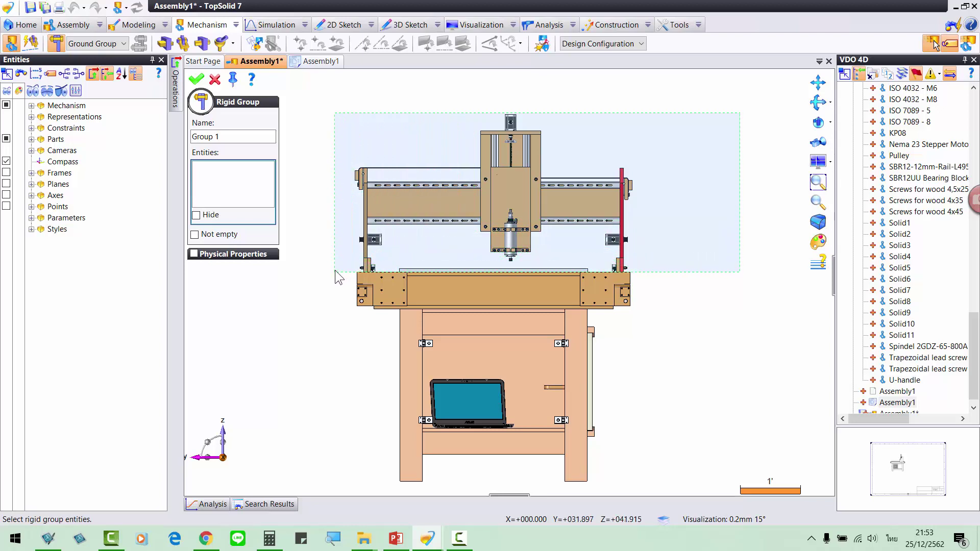
drag(336, 268, 334, 268)
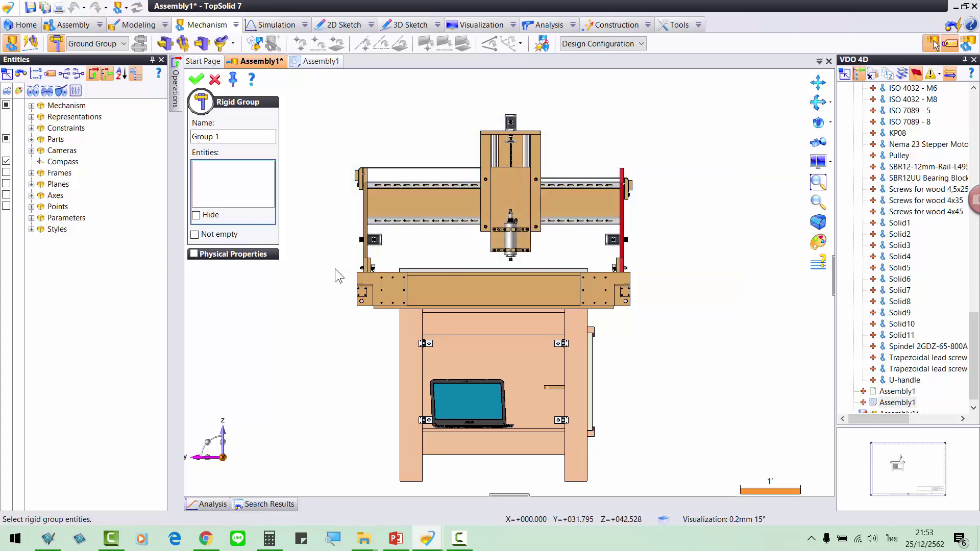
scroll(366, 279, up, 3)
scroll(453, 258, up, 2)
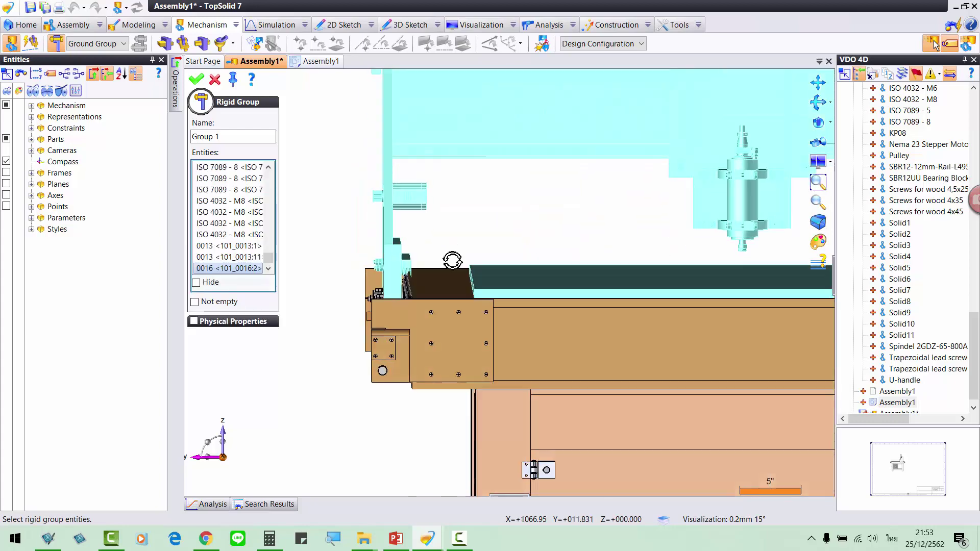
middle_drag(452, 259, 457, 277)
scroll(509, 252, down, 2)
scroll(458, 233, down, 2)
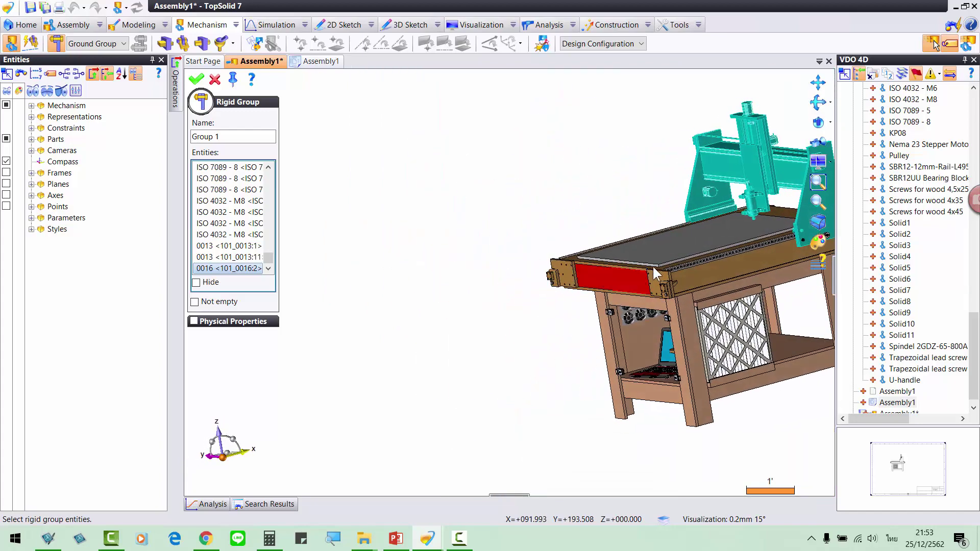
scroll(608, 254, up, 2)
scroll(522, 280, up, 2)
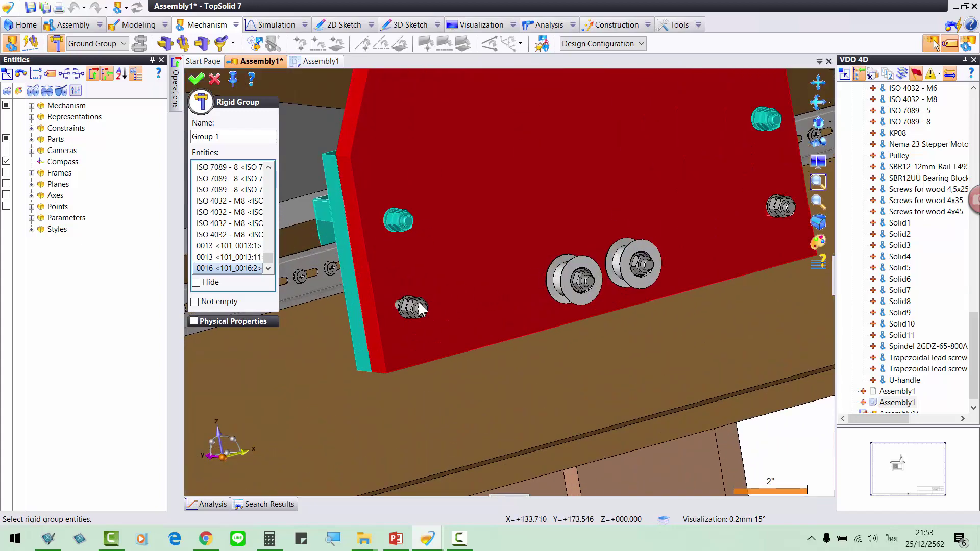
scroll(399, 306, up, 2)
scroll(400, 306, up, 2)
- Add the side-plate bolt and nut, and both pulleys with their bolts, nuts and washers
click(392, 296)
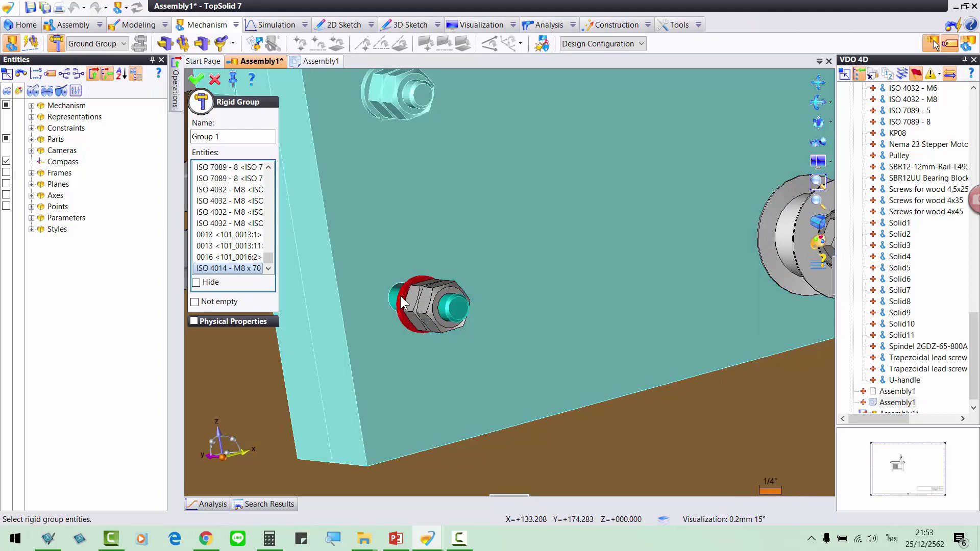
click(414, 301)
scroll(424, 299, down, 2)
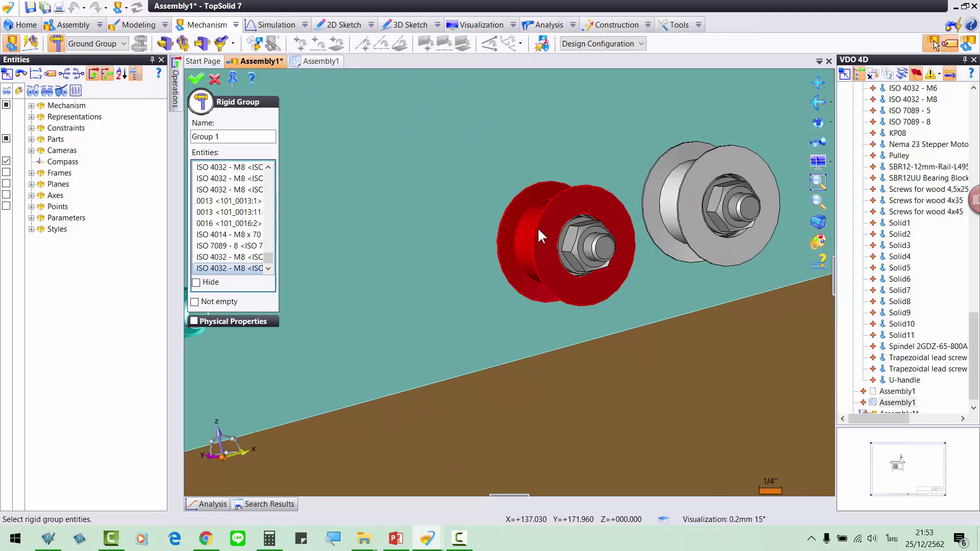
click(572, 239)
click(583, 230)
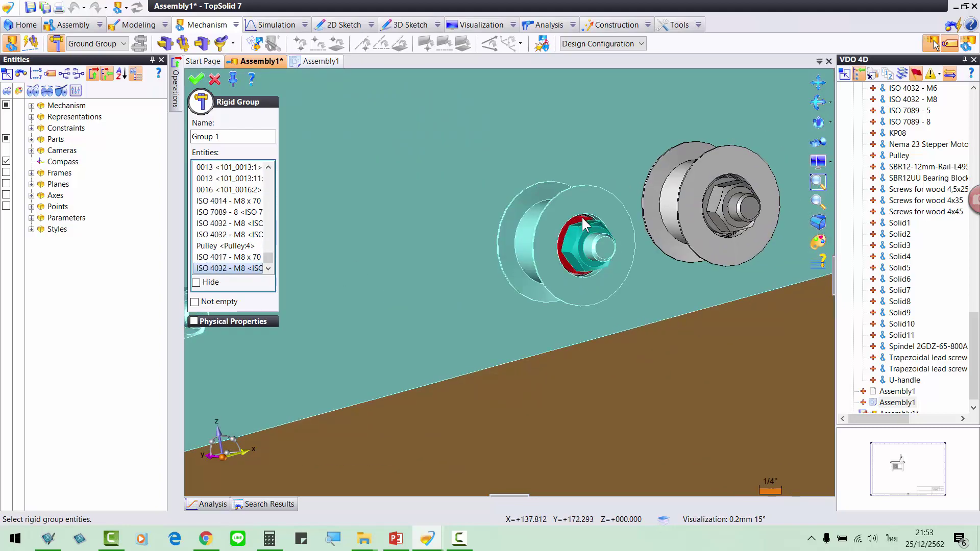
click(606, 235)
click(691, 182)
click(721, 187)
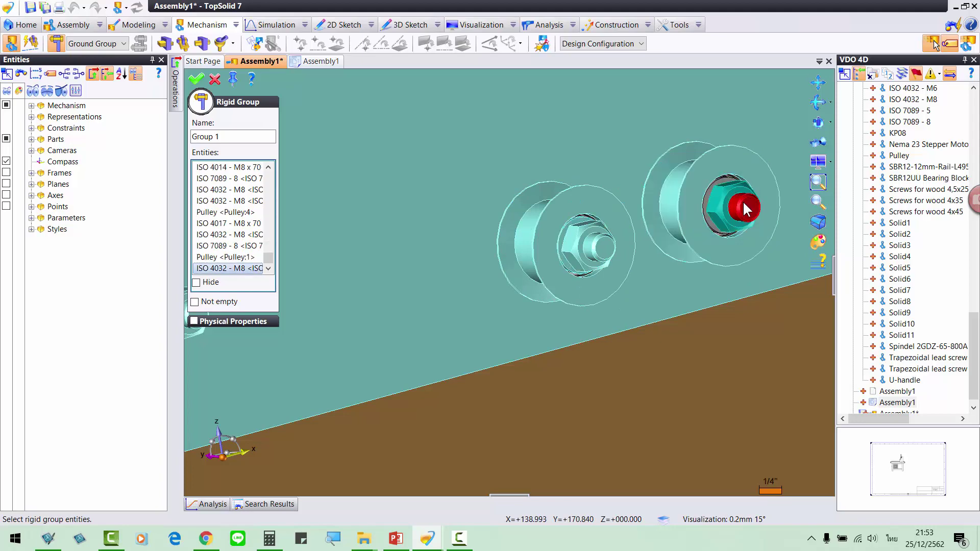
click(742, 200)
click(723, 178)
scroll(710, 189, up, 3)
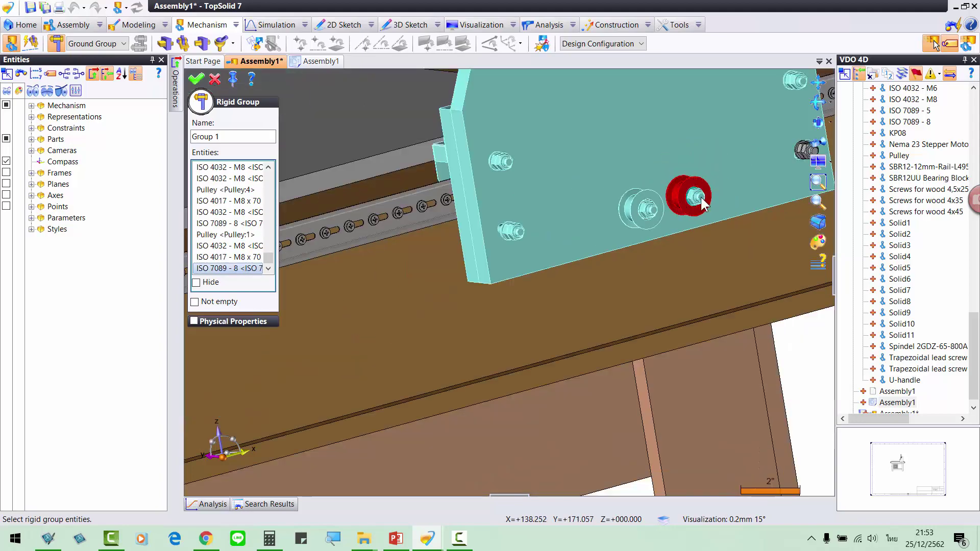
scroll(613, 219, up, 2)
scroll(675, 188, down, 2)
click(661, 184)
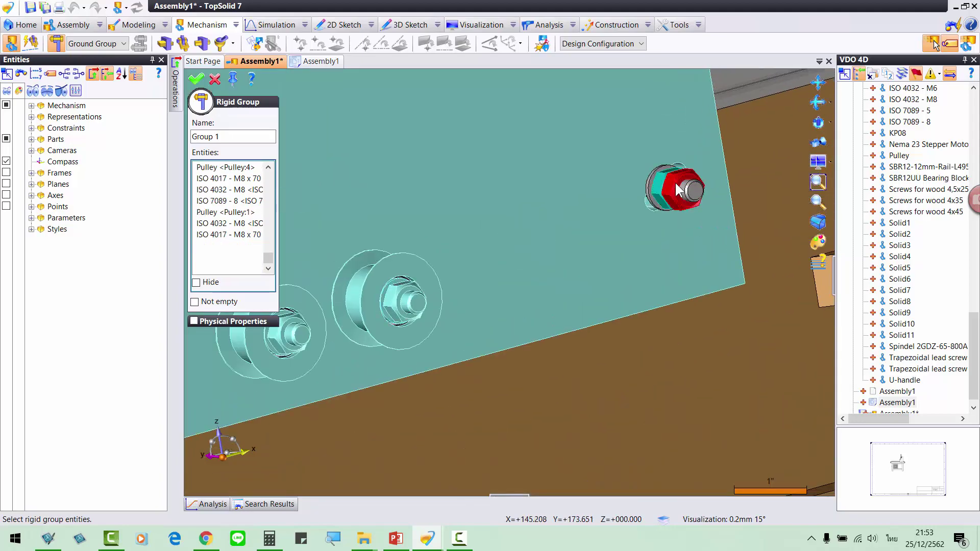
scroll(663, 181, down, 4)
scroll(651, 196, up, 5)
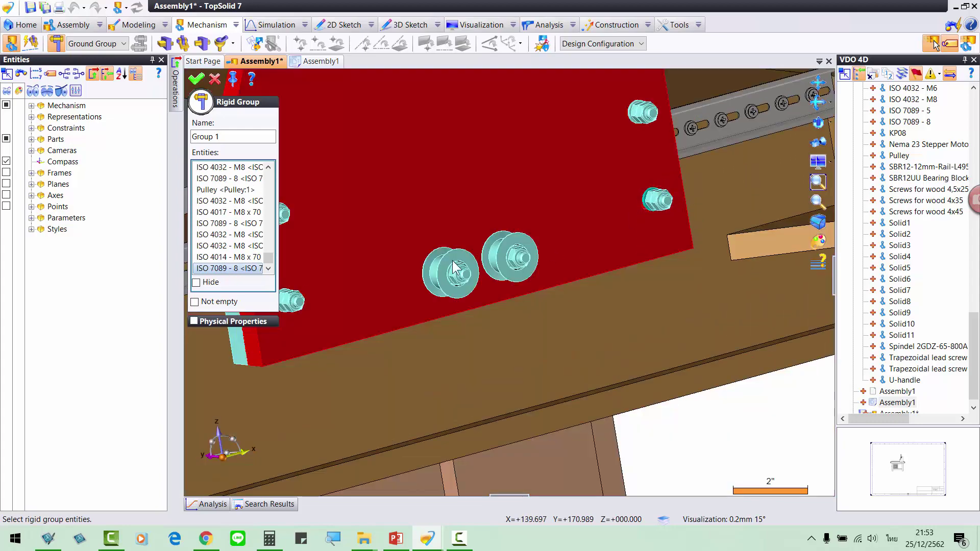
- Hide the collected parts and add the bearings and washers behind the plate
click(208, 286)
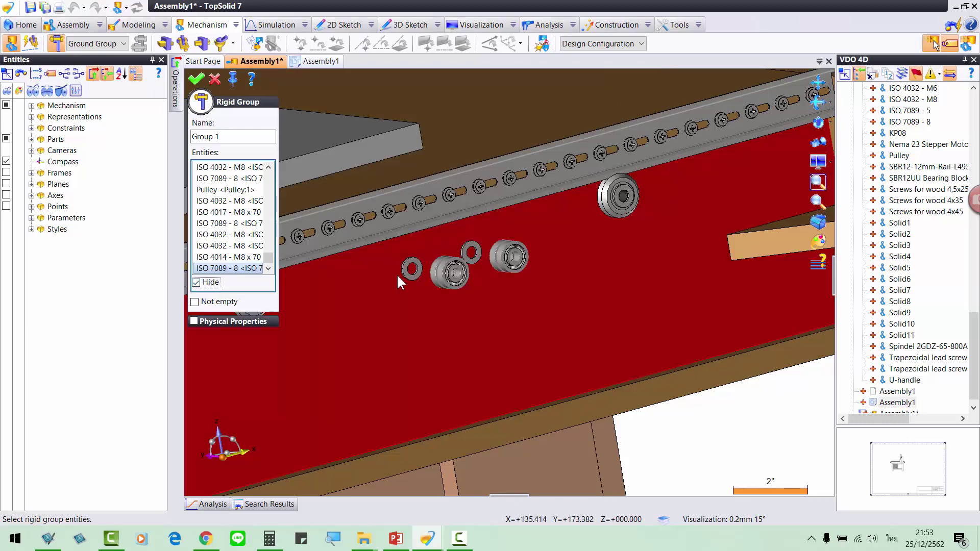
click(434, 272)
click(469, 254)
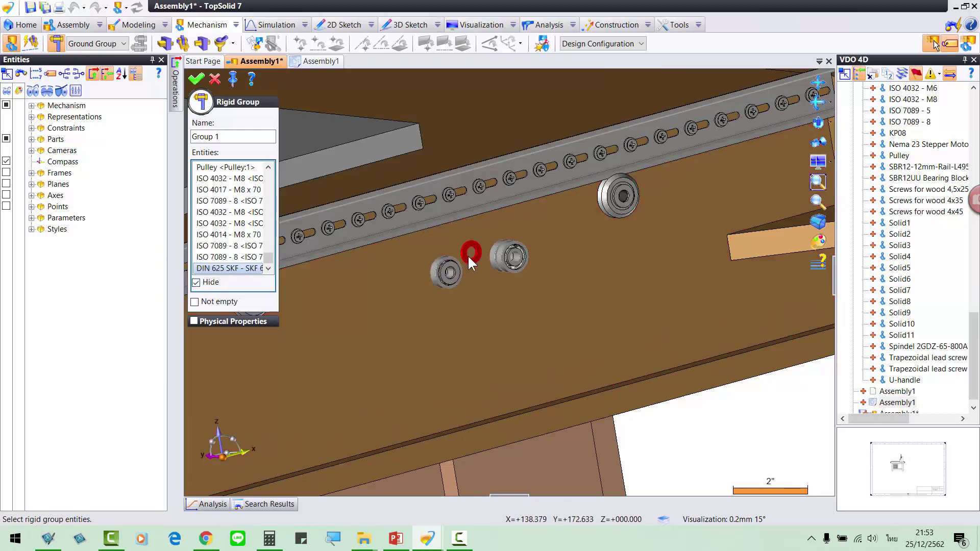
click(498, 258)
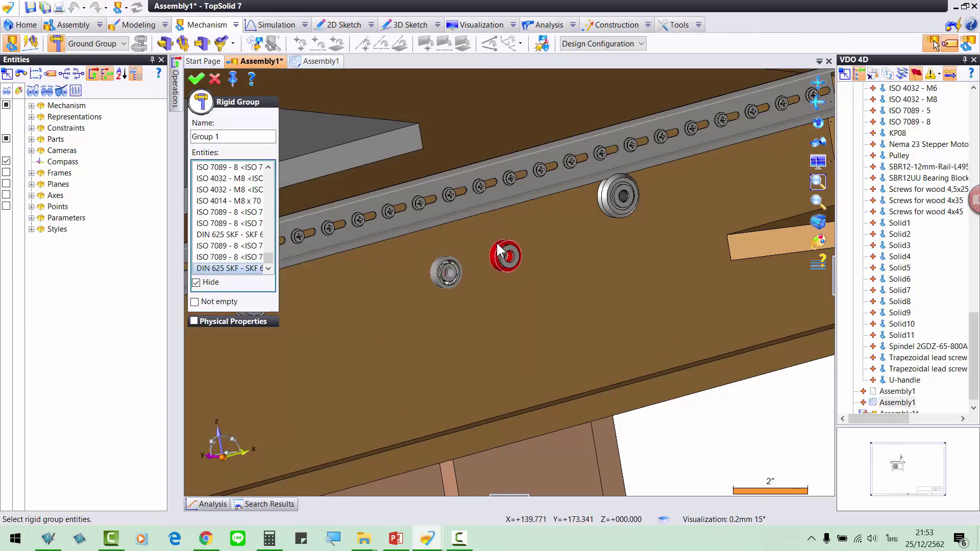
click(499, 257)
click(447, 274)
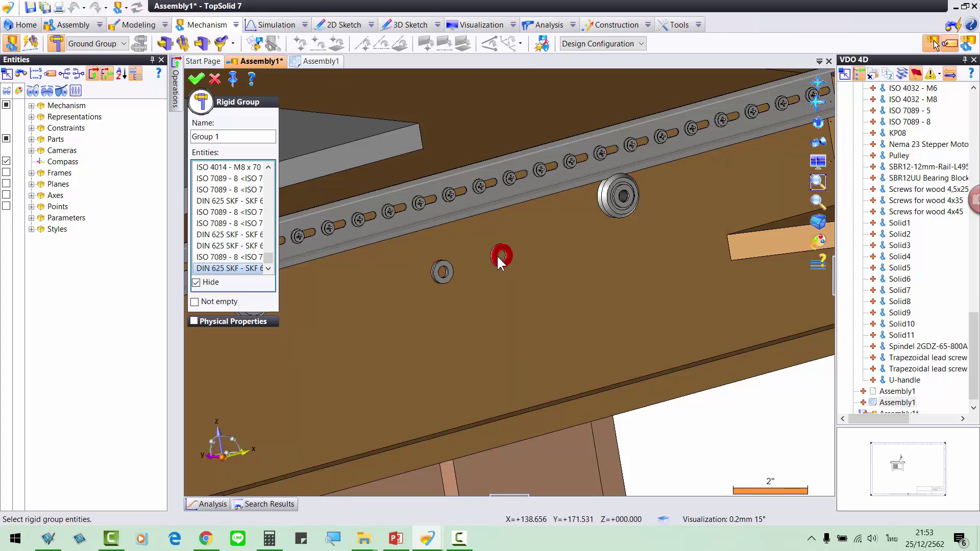
click(501, 256)
click(443, 271)
click(502, 255)
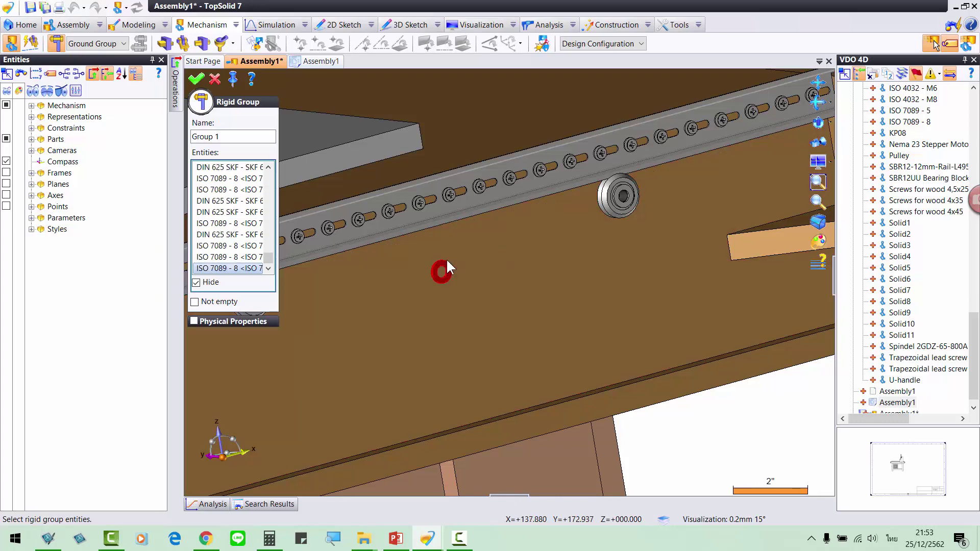
click(443, 268)
click(614, 190)
click(621, 200)
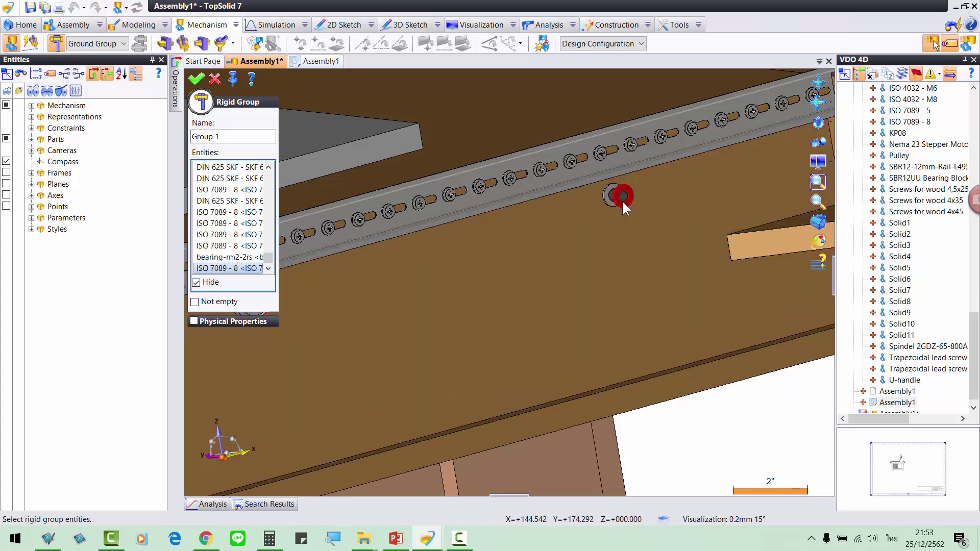
click(608, 195)
- Add the remaining bearing-rm2-2rs bearings and ISO 7089-8 washers to the group
scroll(556, 228, down, 2)
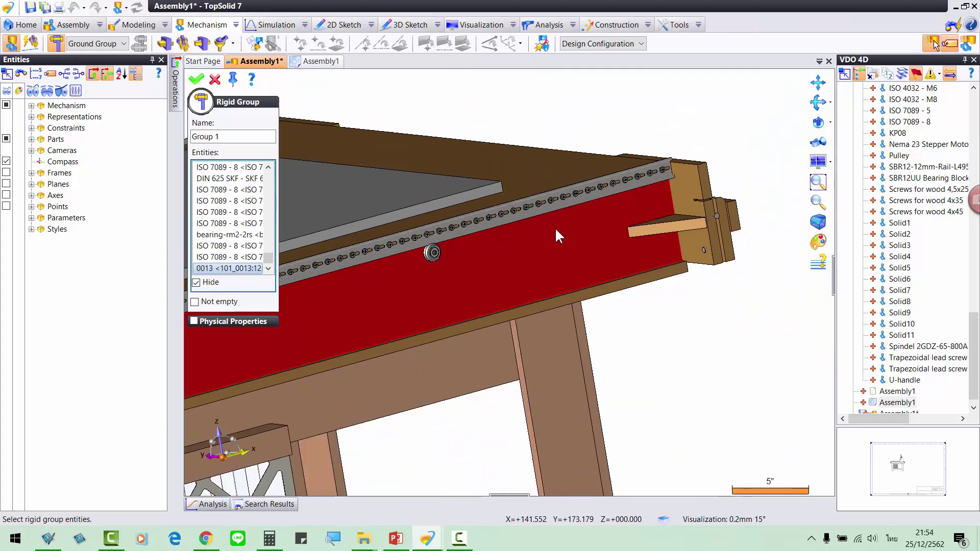
scroll(472, 263, down, 2)
scroll(440, 257, up, 4)
click(486, 262)
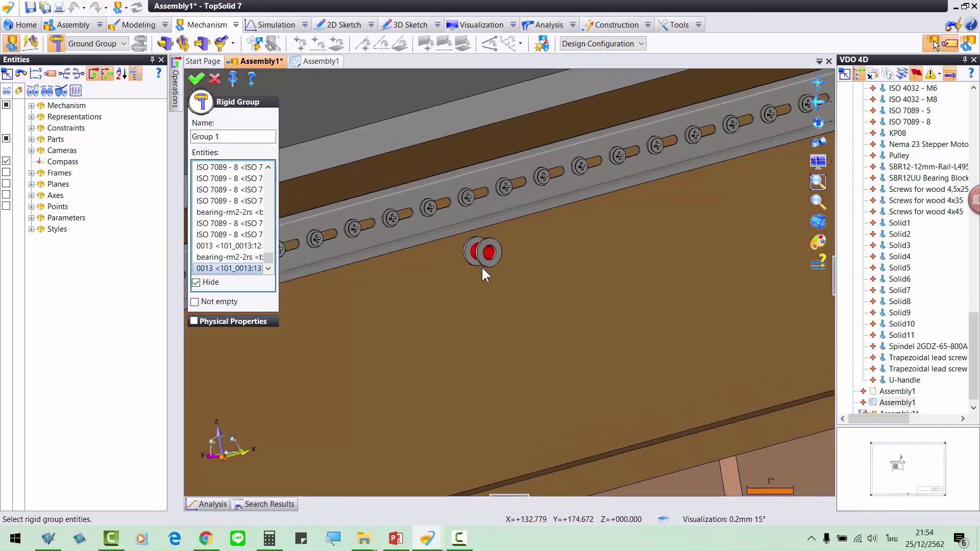
click(474, 254)
click(457, 273)
scroll(452, 291, down, 3)
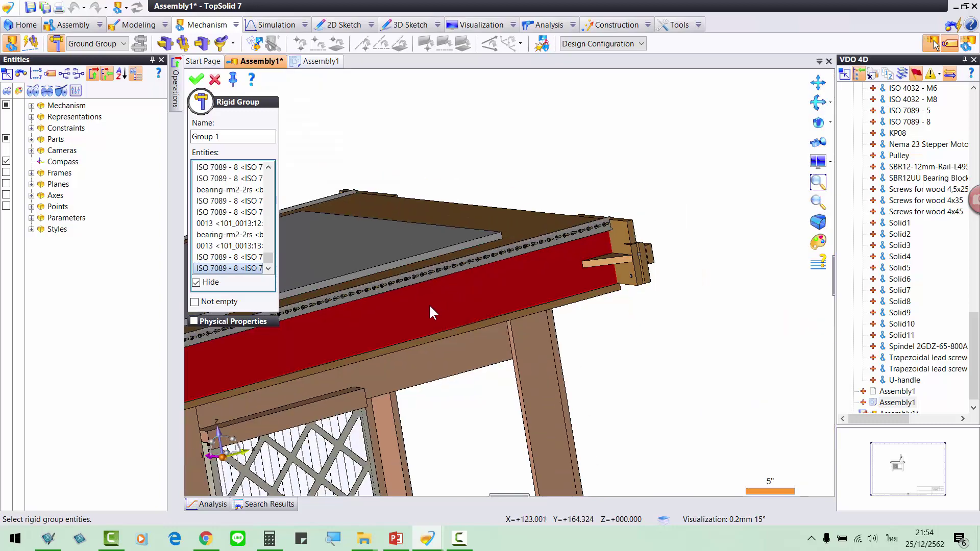
scroll(431, 313, down, 3)
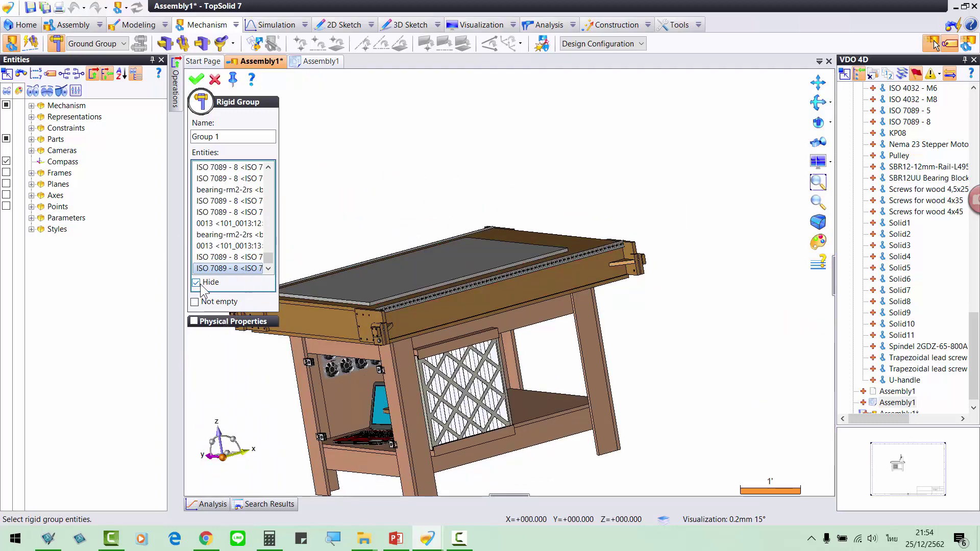
- Toggle the hidden gantry parts back on and off, then validate Group 1
click(201, 285)
click(201, 285)
click(200, 285)
click(200, 285)
click(200, 285)
click(197, 81)
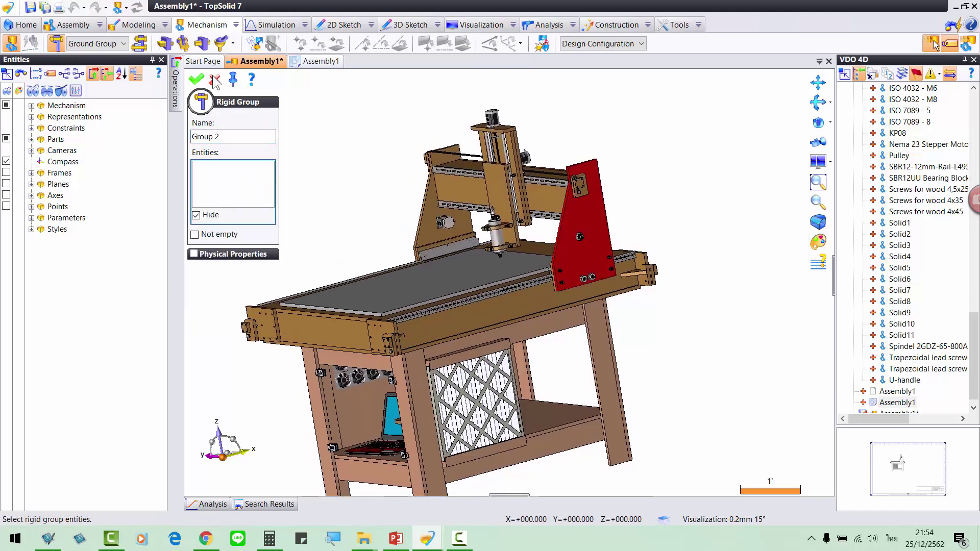
- Close the rigid group tool and inspect Ground Group and Group 1 under Mechanism > Groups
click(214, 80)
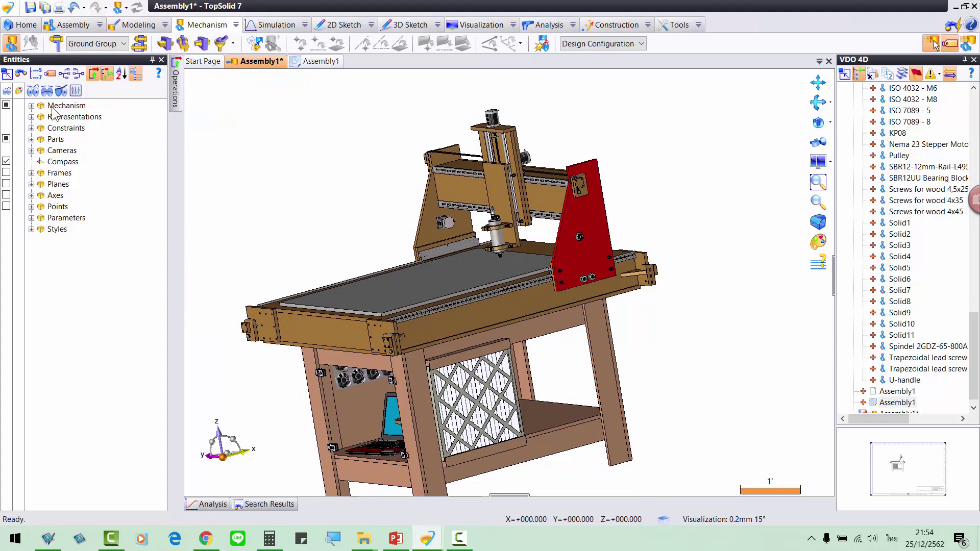
click(31, 106)
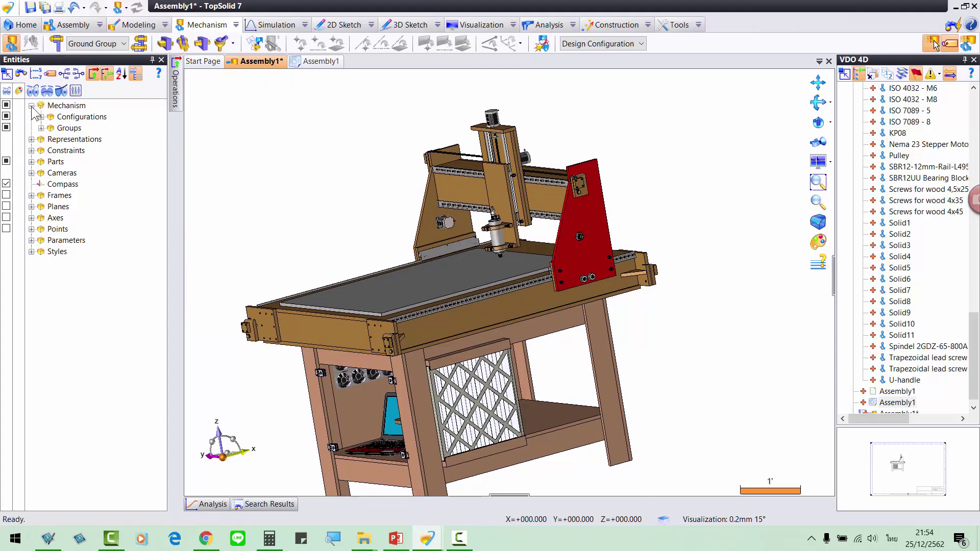
click(41, 129)
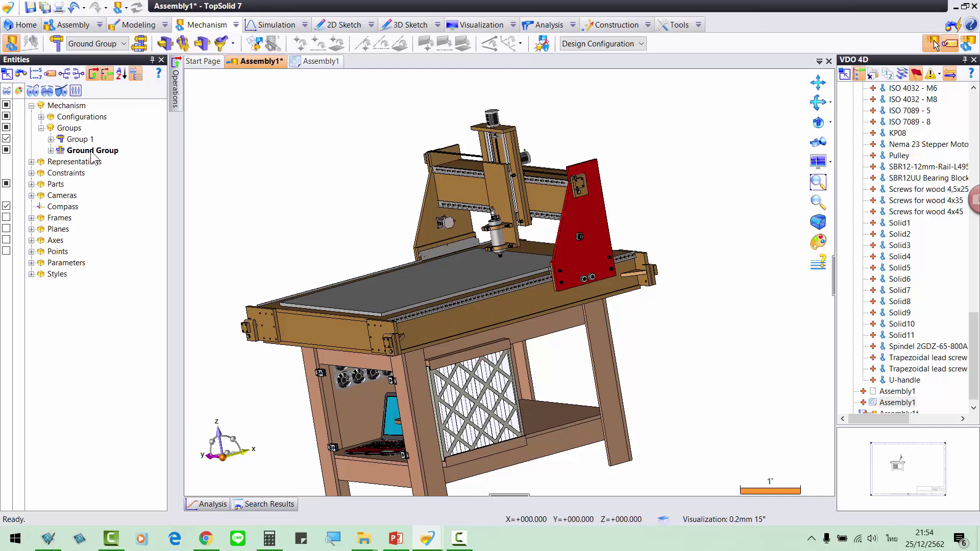
click(92, 150)
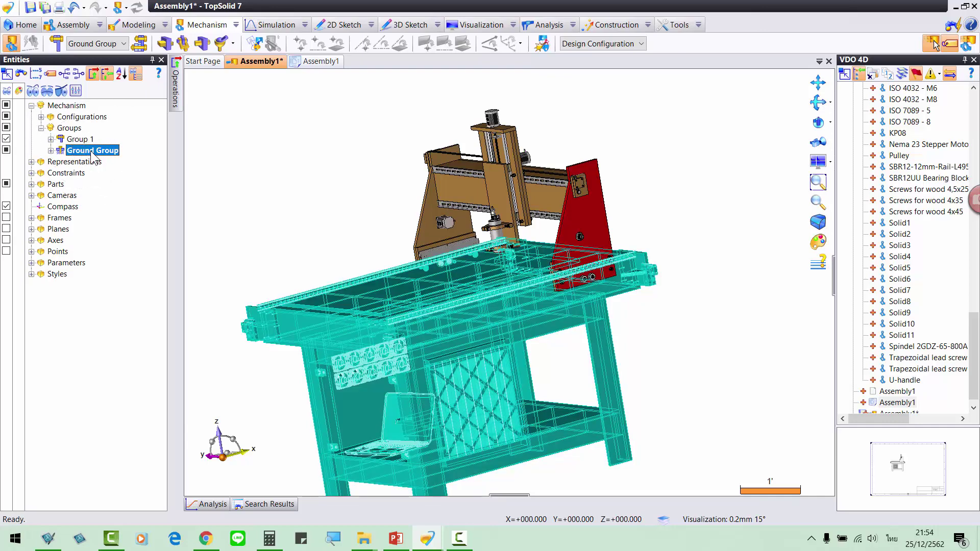
click(92, 139)
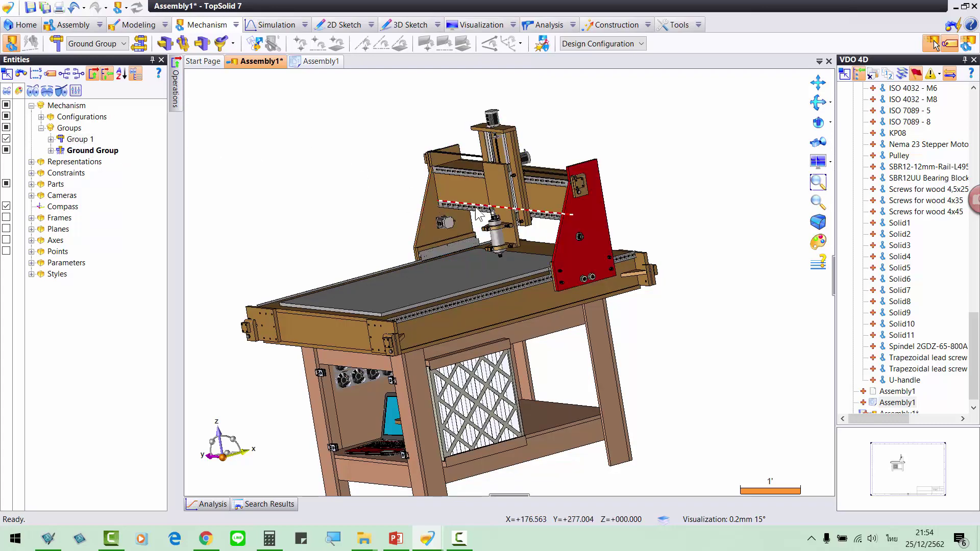
middle_drag(526, 209, 537, 204)
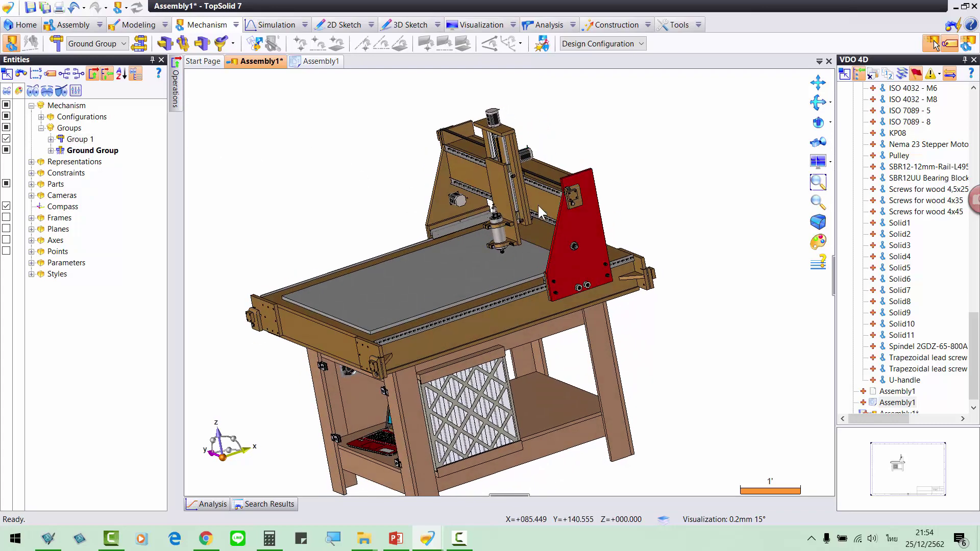
- Create a prismatic joint between Ground Group and Group 1 along the gantry face direction
click(164, 44)
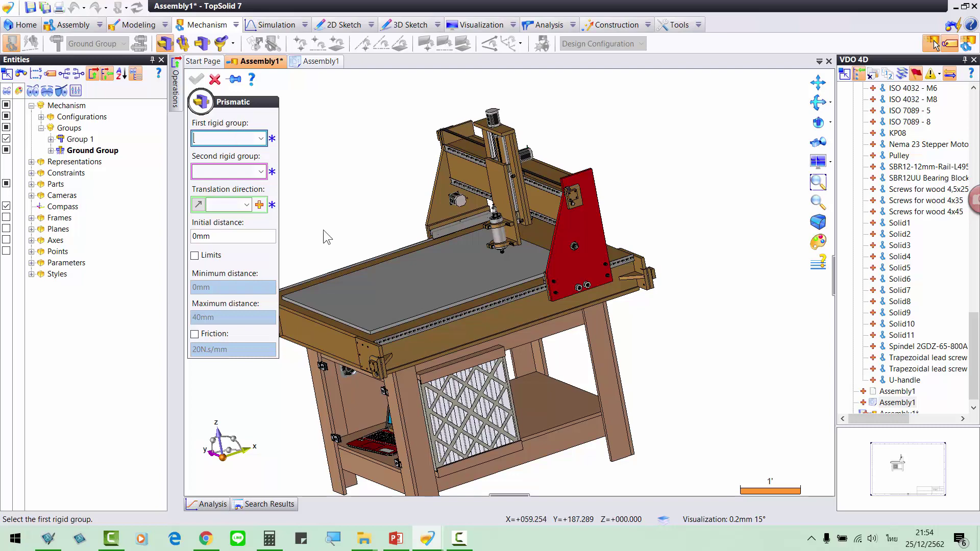
click(387, 306)
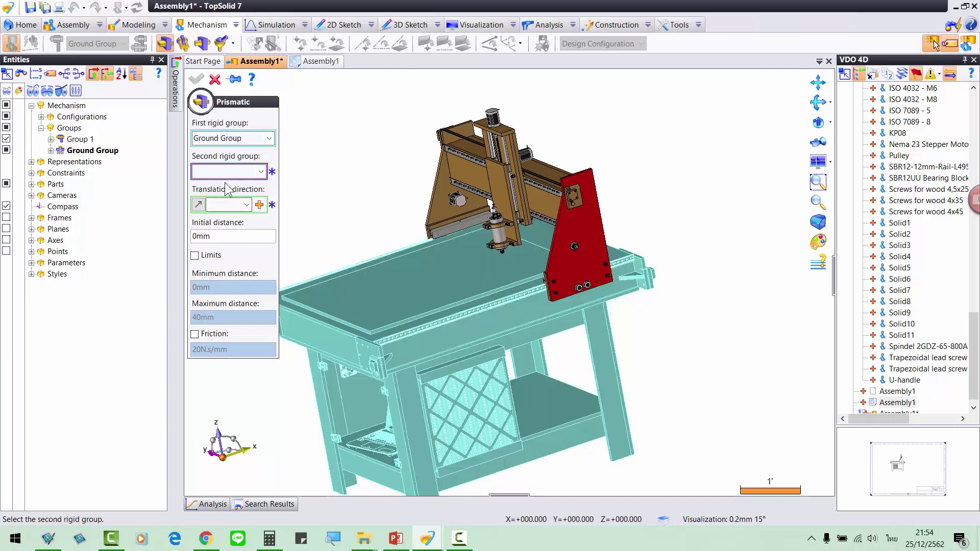
click(214, 170)
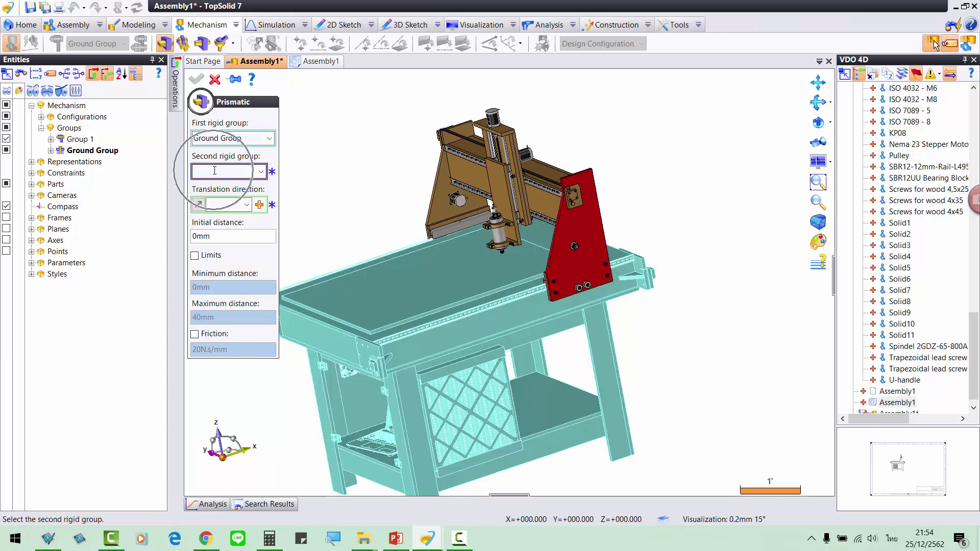
click(508, 176)
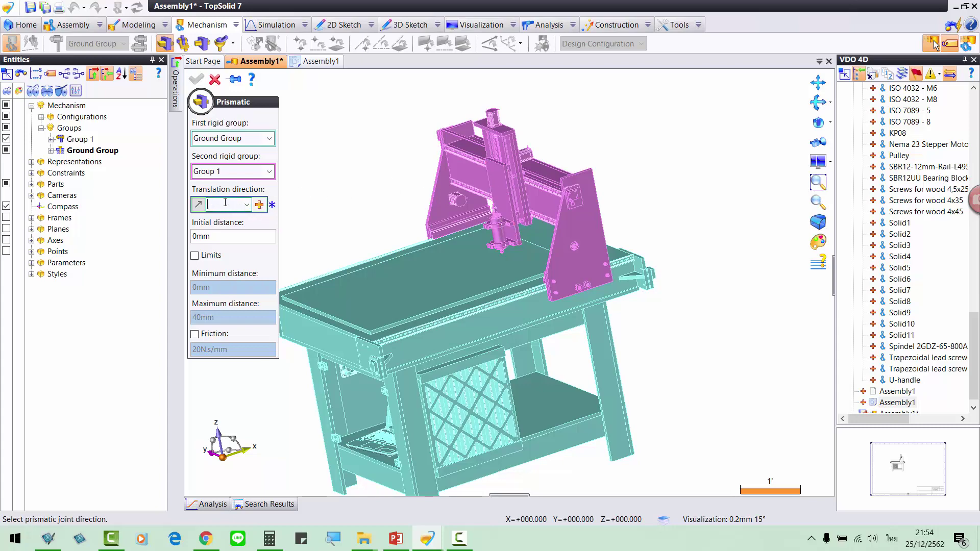
scroll(490, 194, up, 3)
click(503, 189)
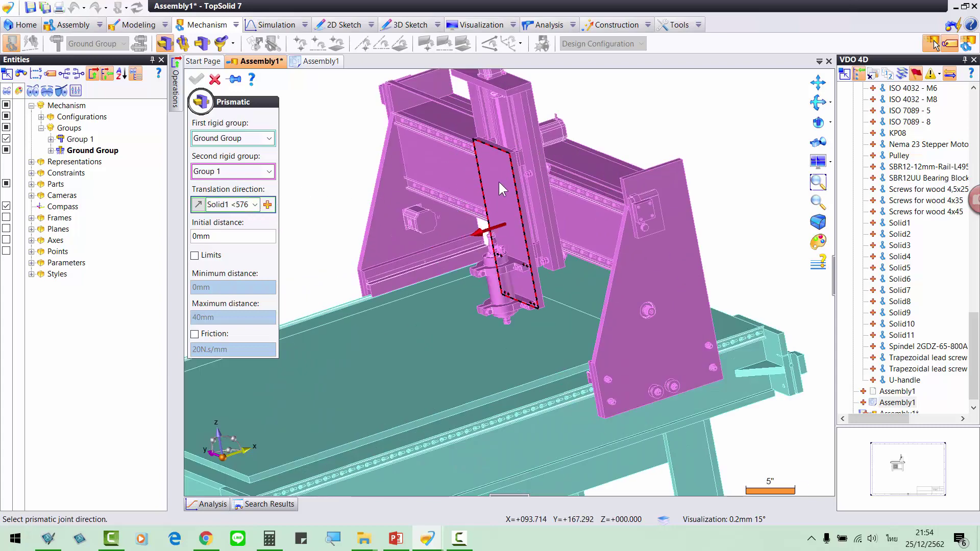
scroll(503, 188, down, 3)
click(196, 78)
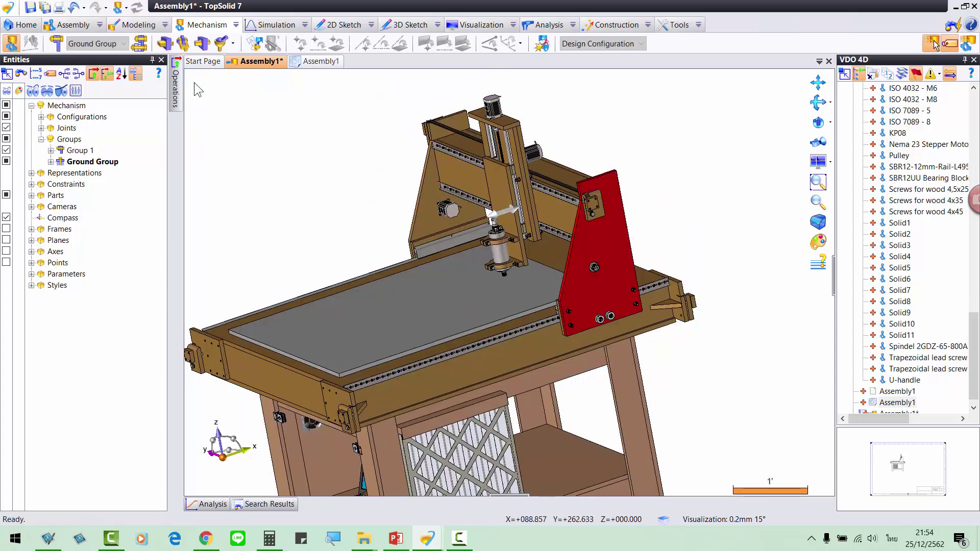
scroll(439, 153, down, 3)
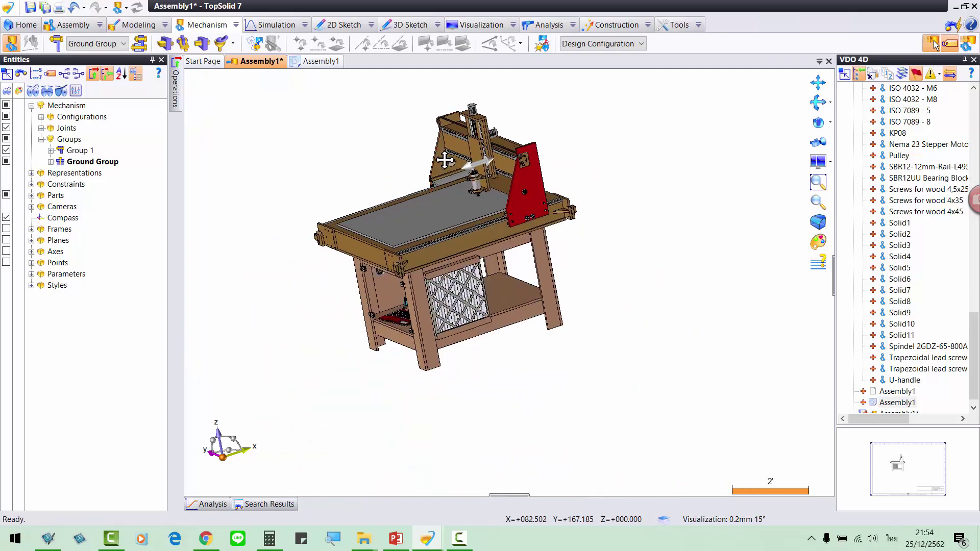
click(261, 47)
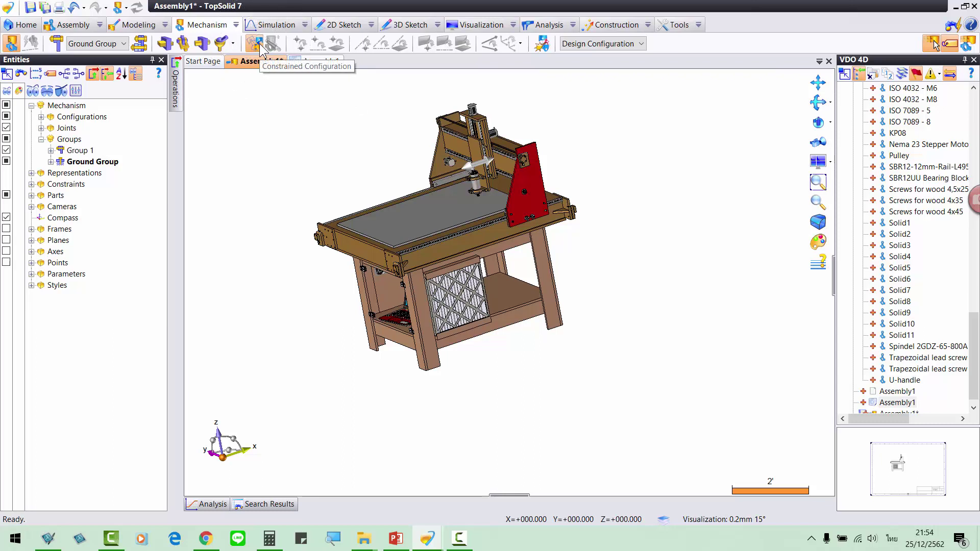
click(260, 47)
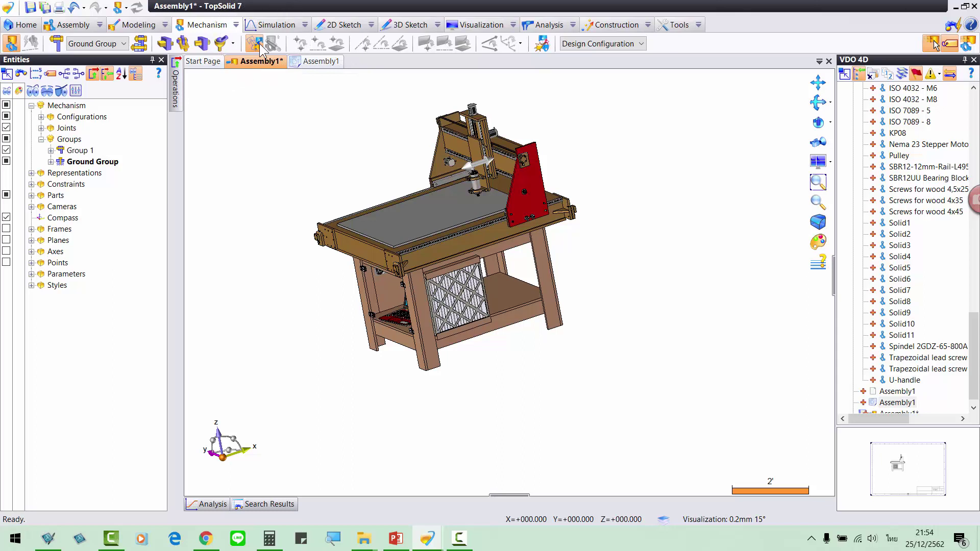
- Save the current gantry position as Configuration 1
click(260, 47)
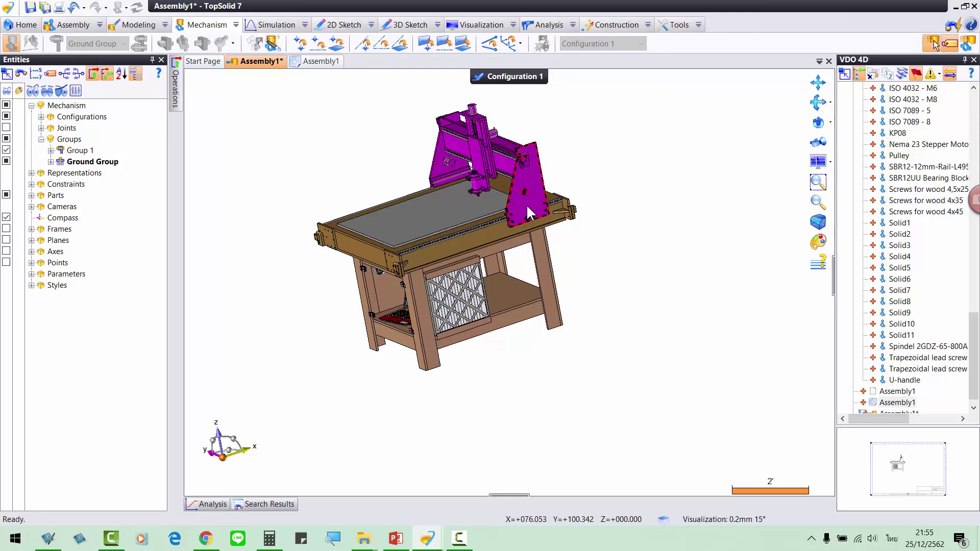
scroll(526, 153, up, 2)
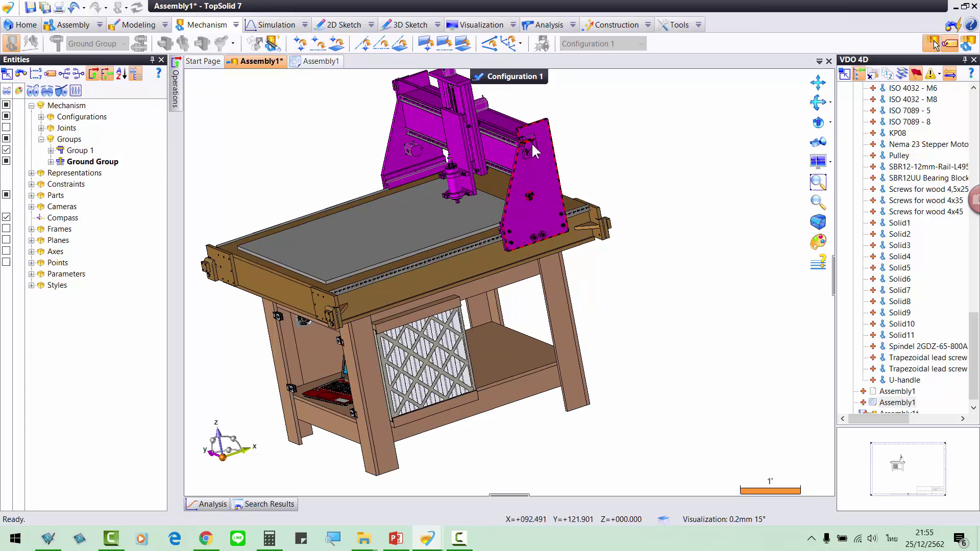
middle_drag(541, 149, 515, 191)
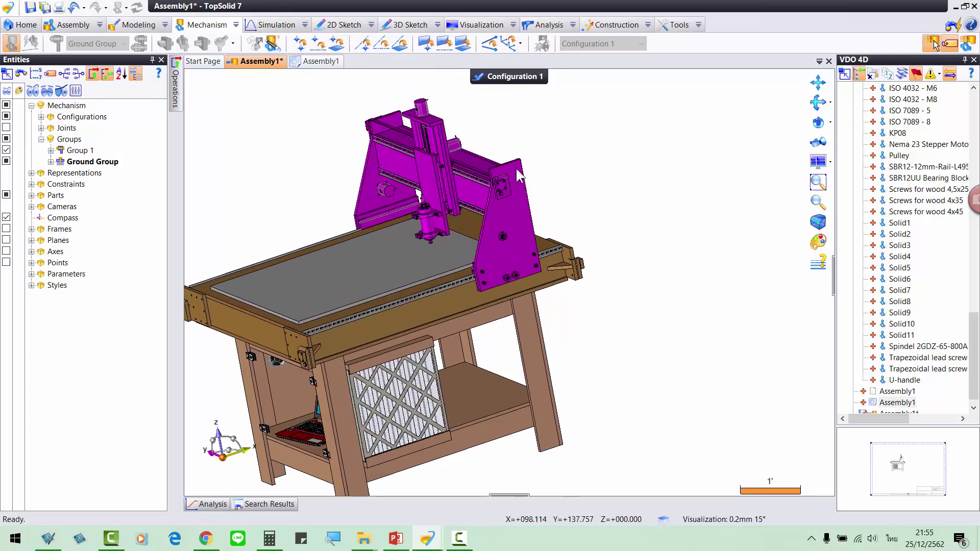
click(509, 78)
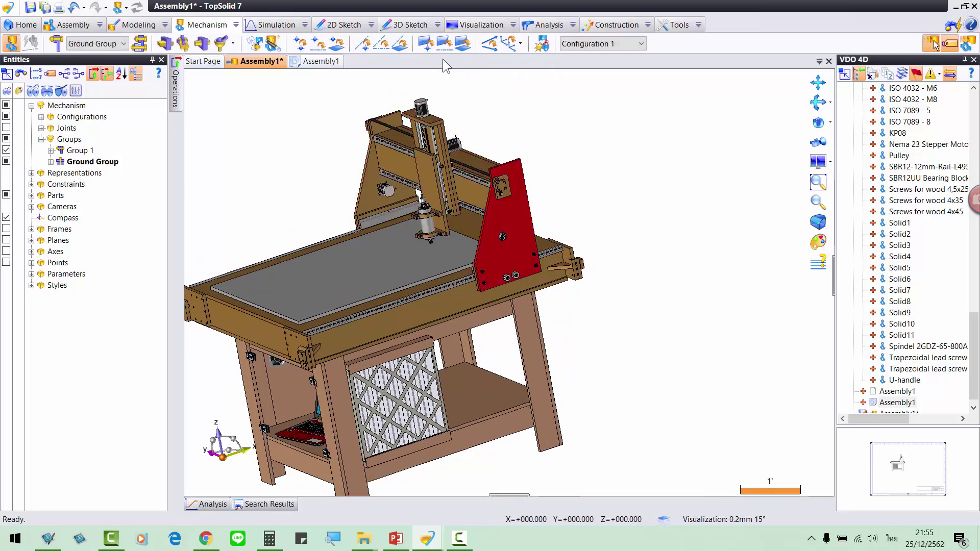
- Slide the gantry back along the table rails and save Configuration 2
click(256, 46)
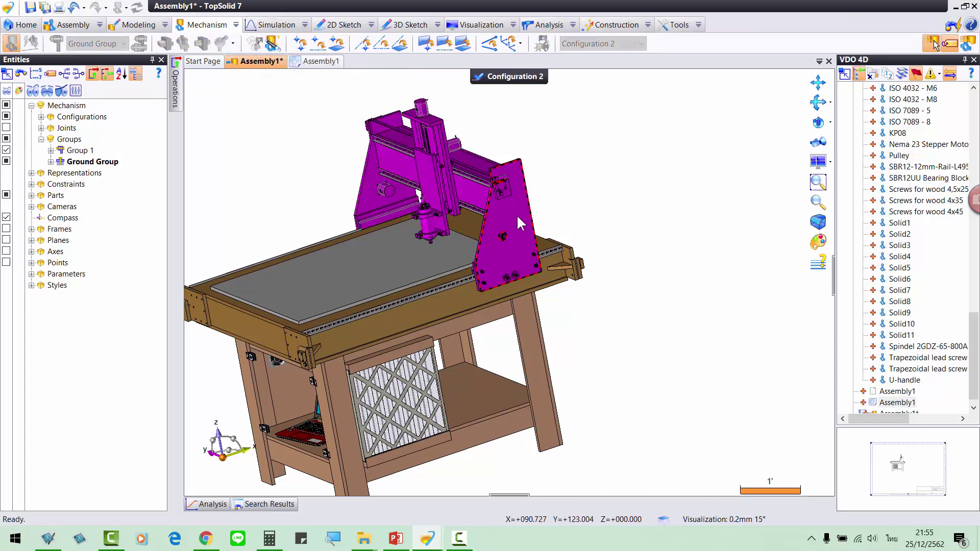
drag(511, 217, 484, 222)
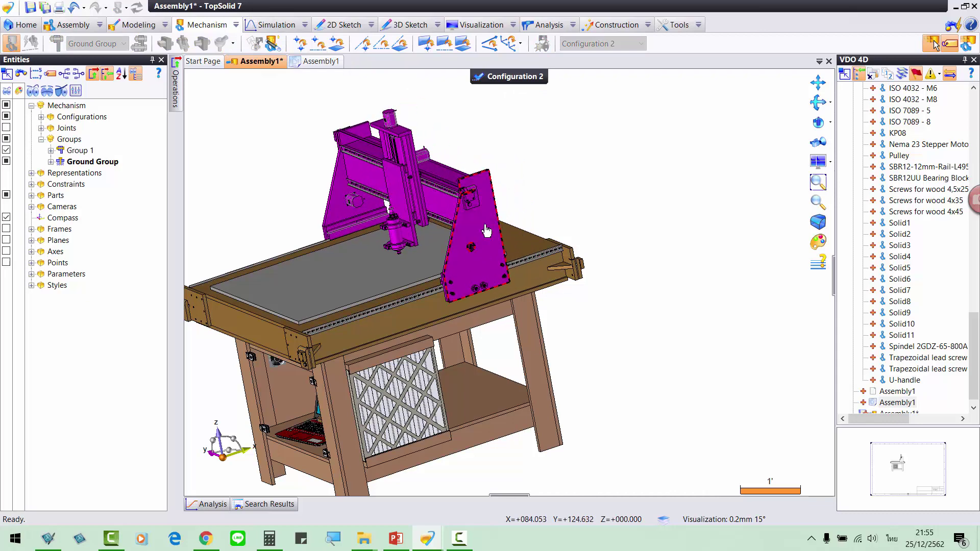
click(511, 79)
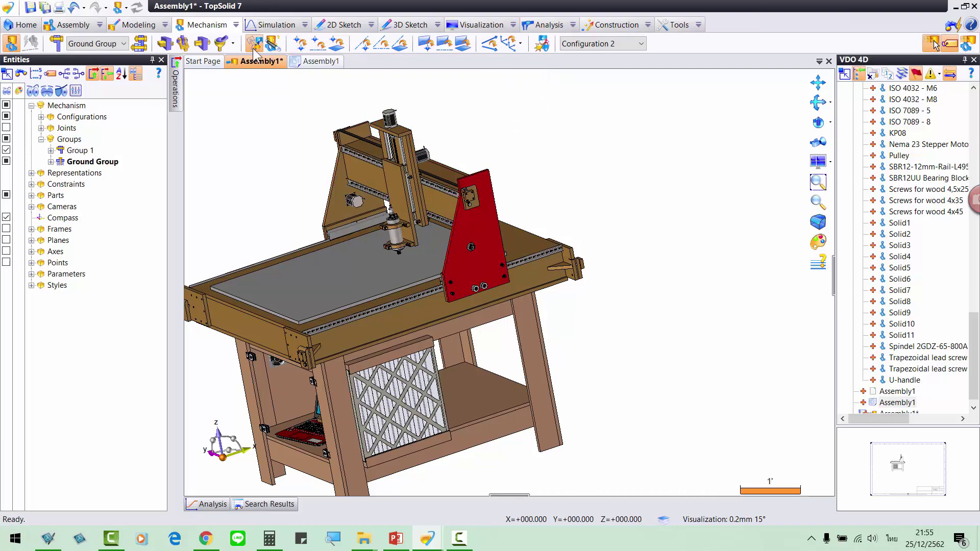
- Slide the gantry further back and save it as Configuration 3
click(255, 46)
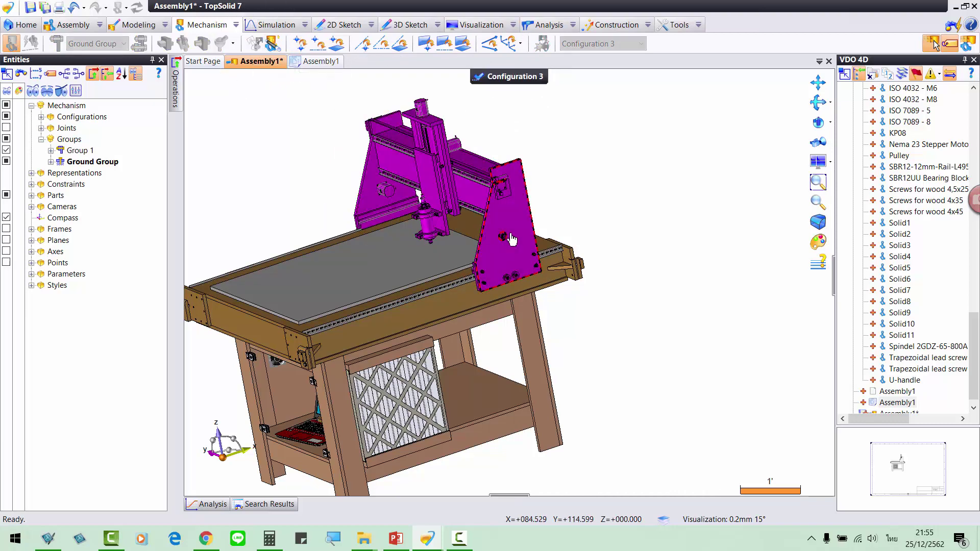
drag(490, 238, 441, 261)
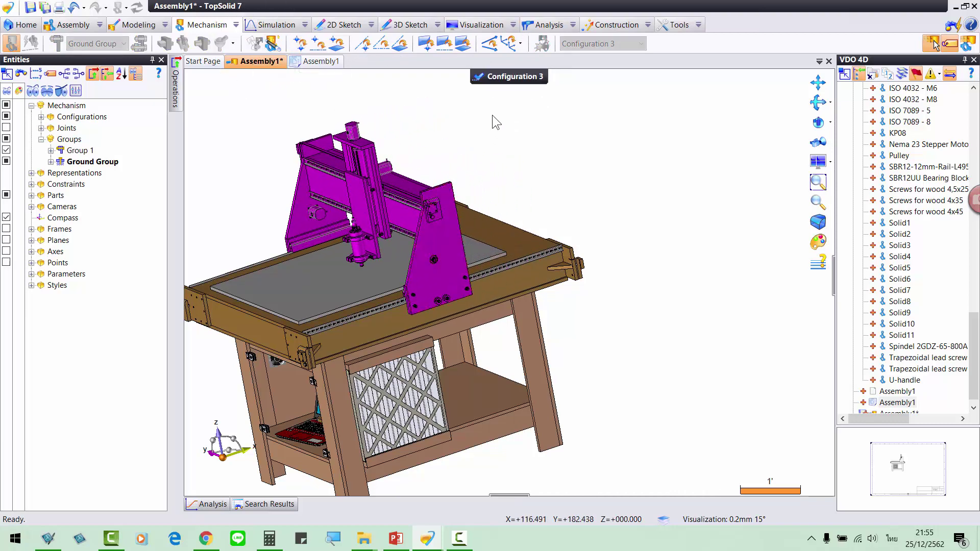
click(505, 77)
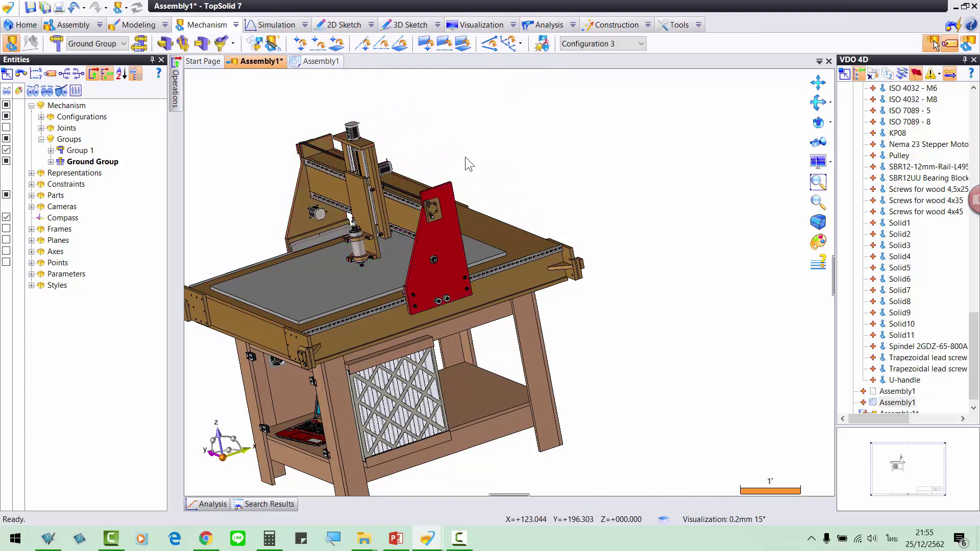
click(608, 44)
click(606, 67)
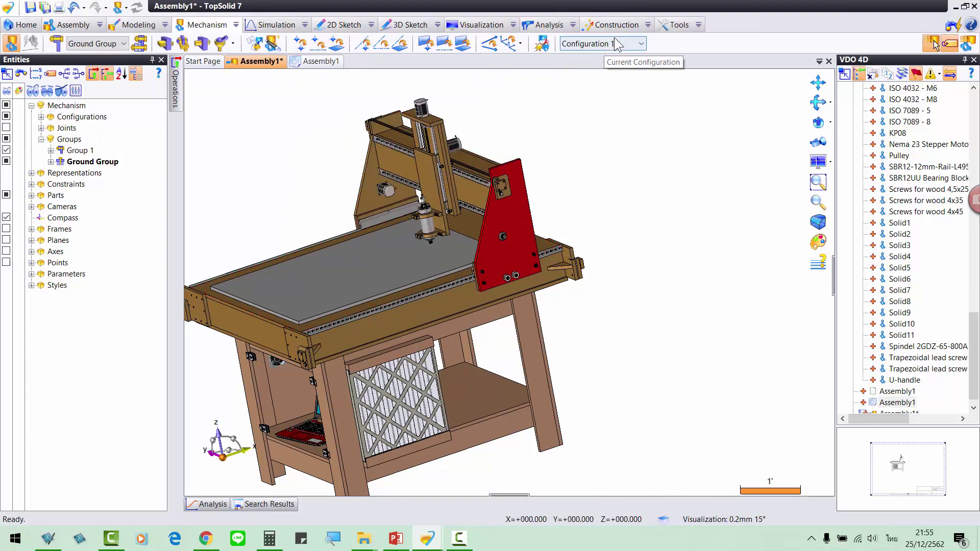
click(618, 44)
click(612, 77)
click(612, 44)
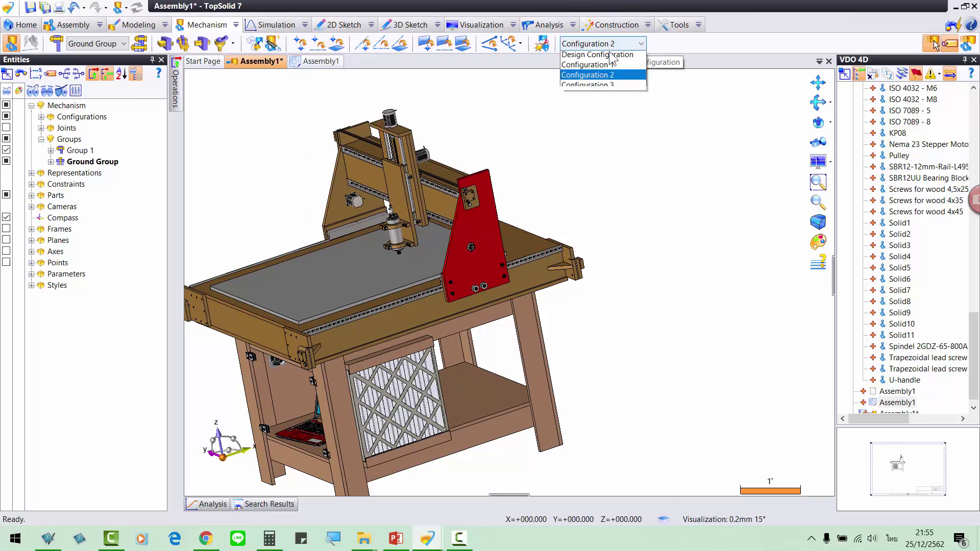
click(612, 88)
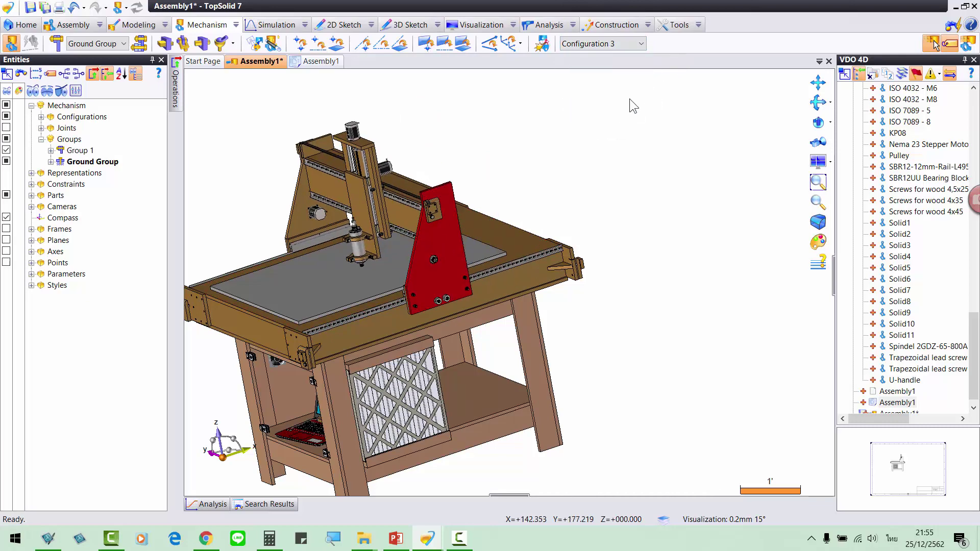
- Save Assembly1 and create its drafting on the Assembly A3 ISO Landscape 4D template
right_click(262, 63)
click(278, 71)
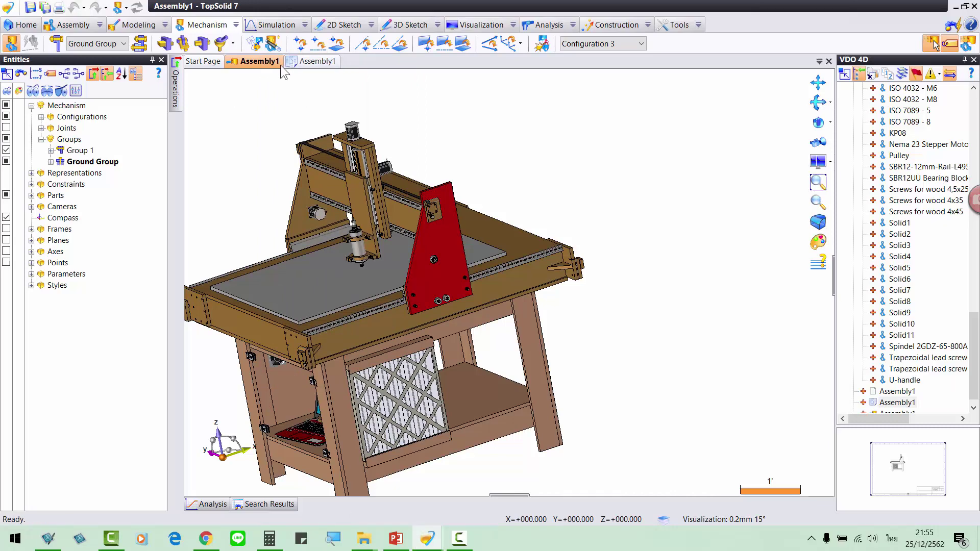
right_click(260, 60)
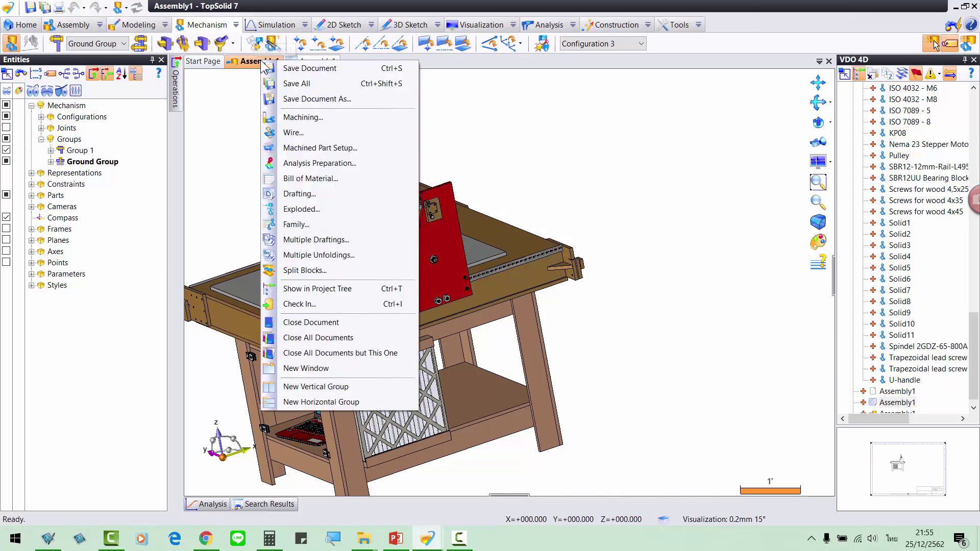
click(292, 198)
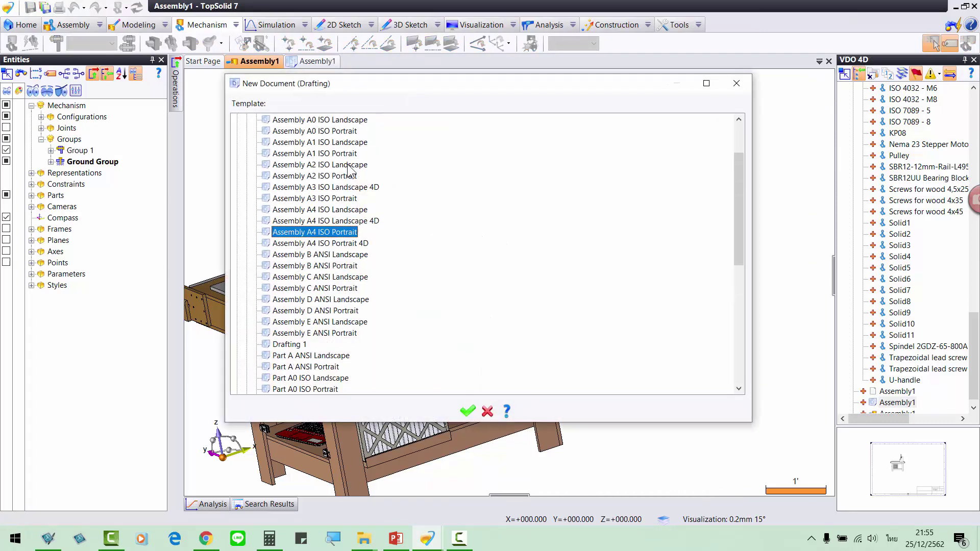
click(356, 188)
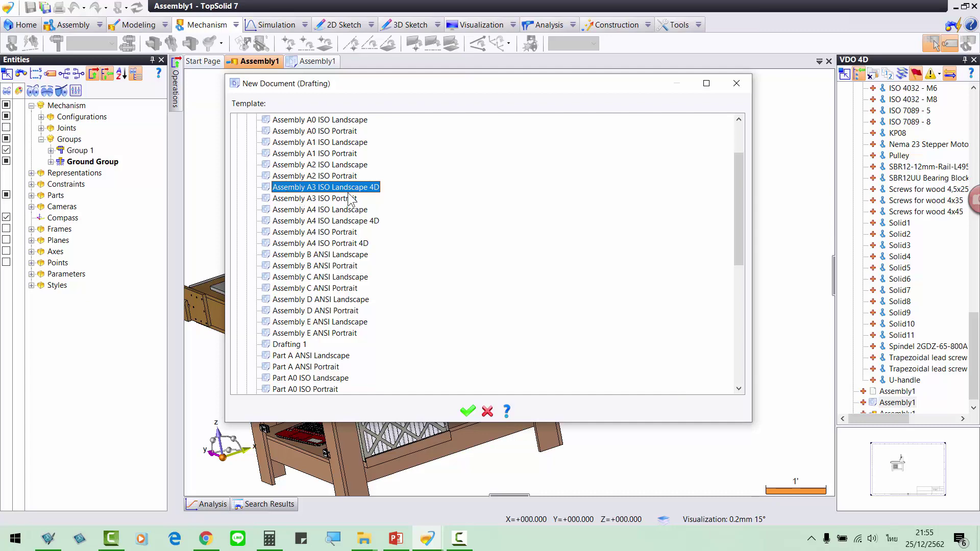
click(467, 406)
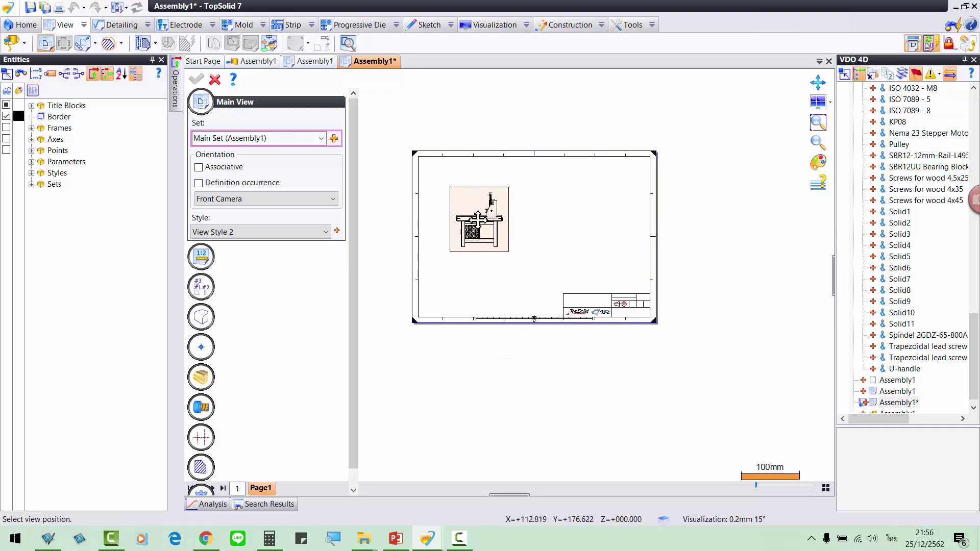
- Begin defining a new Set from Assembly1 for the main front view
scroll(460, 240, up, 2)
scroll(444, 215, up, 2)
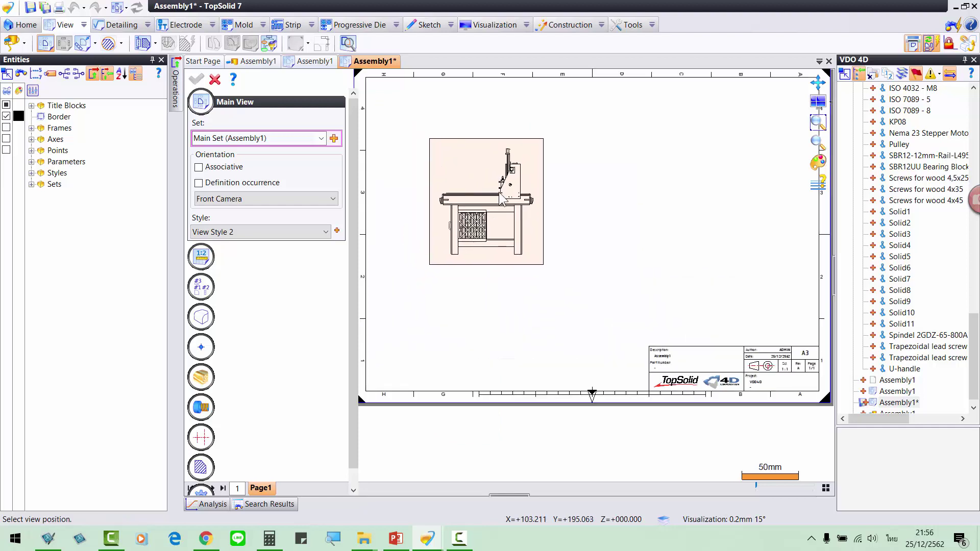
click(334, 139)
click(353, 181)
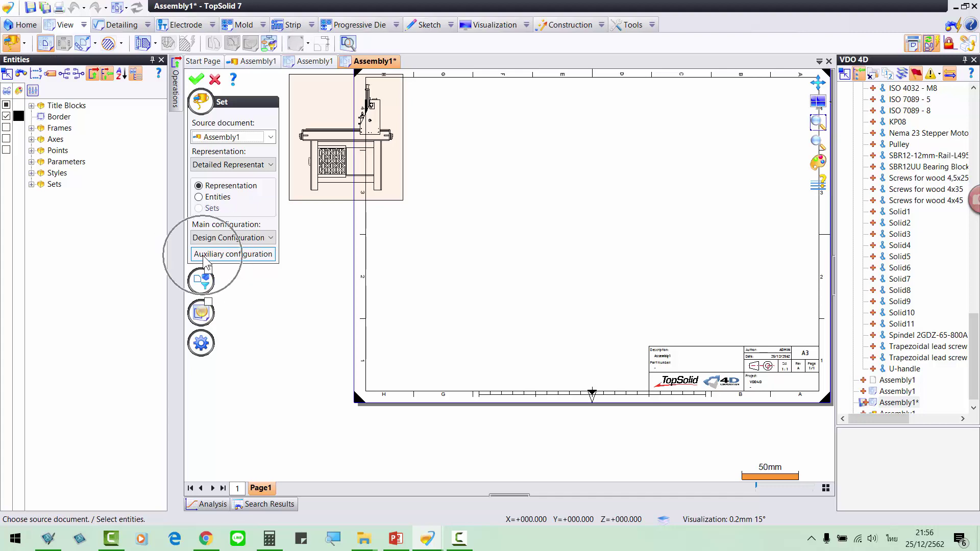
- Add Configurations 1, 2 and 3 as auxiliary configurations of the set and confirm
click(205, 258)
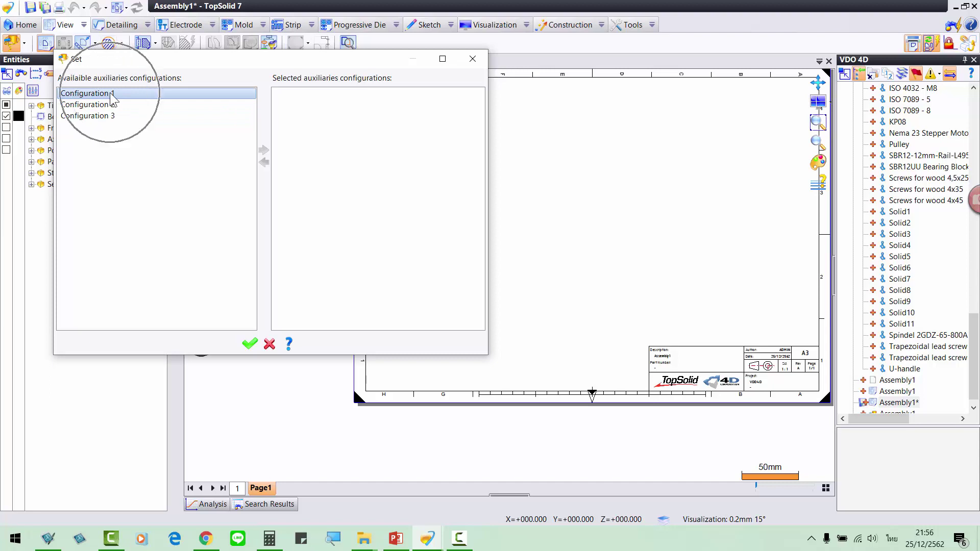
double_click(109, 93)
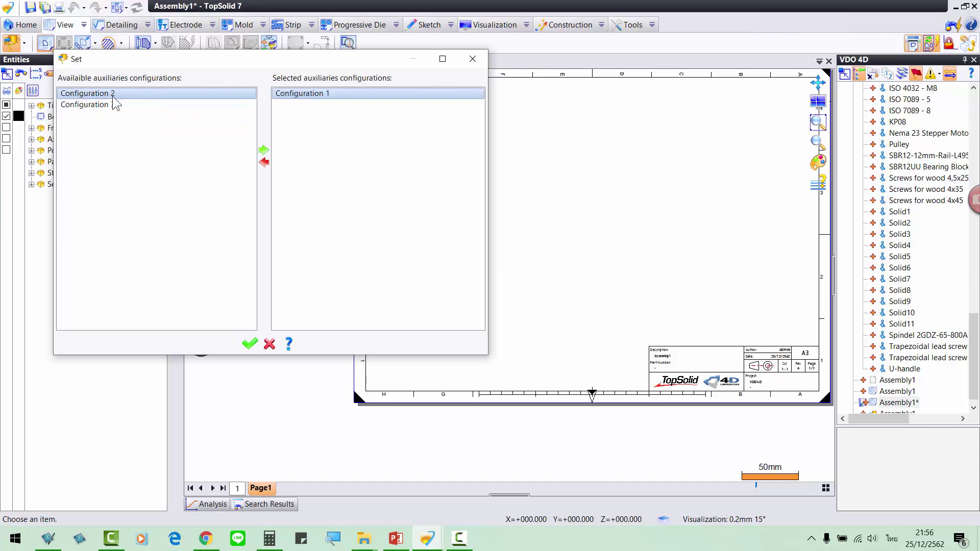
double_click(113, 95)
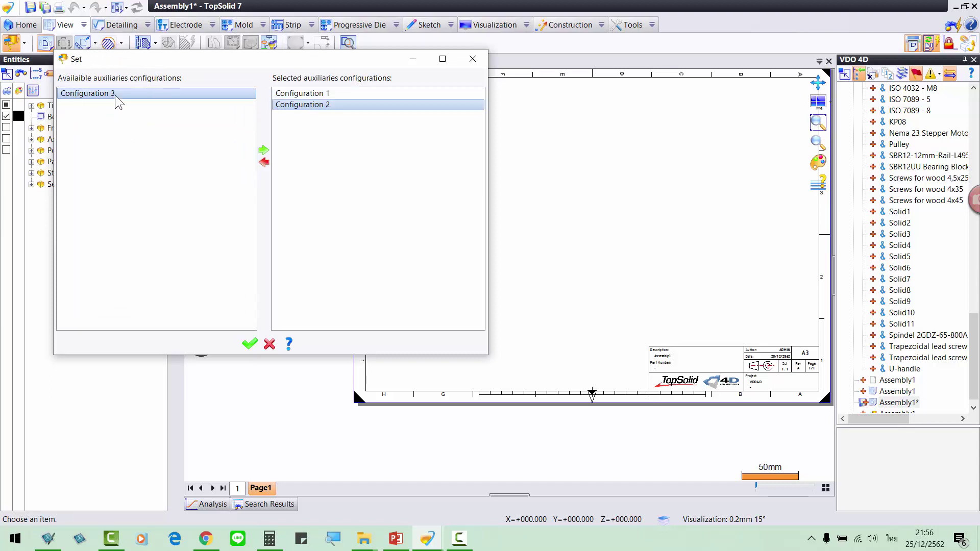
double_click(115, 95)
click(249, 343)
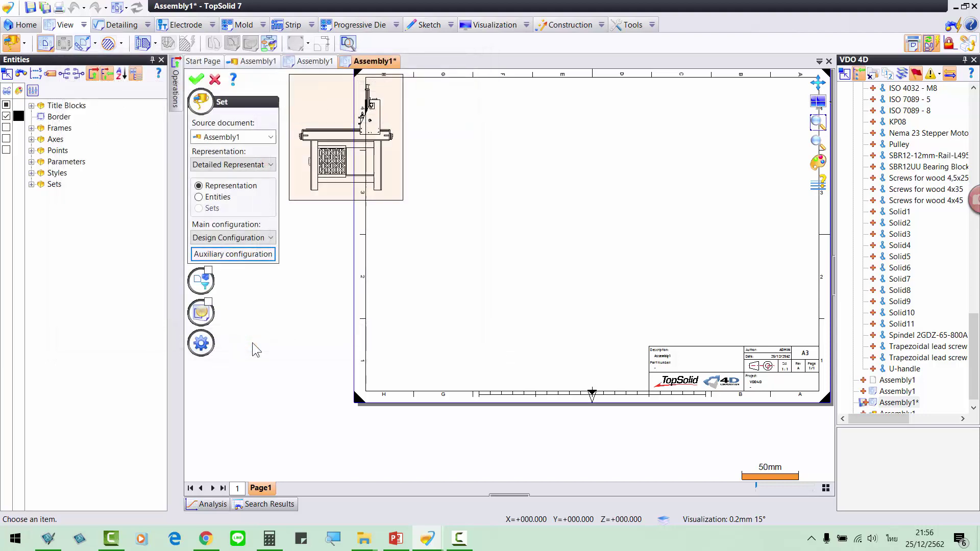
- Confirm Set 1 (Assembly1) as the source for the main view and frame the A3 sheet
click(197, 80)
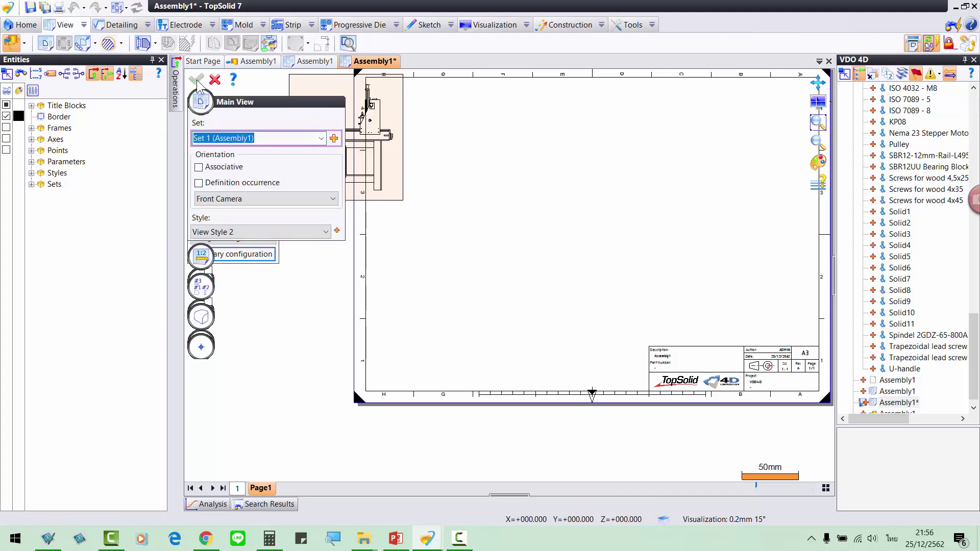
scroll(542, 175, up, 1)
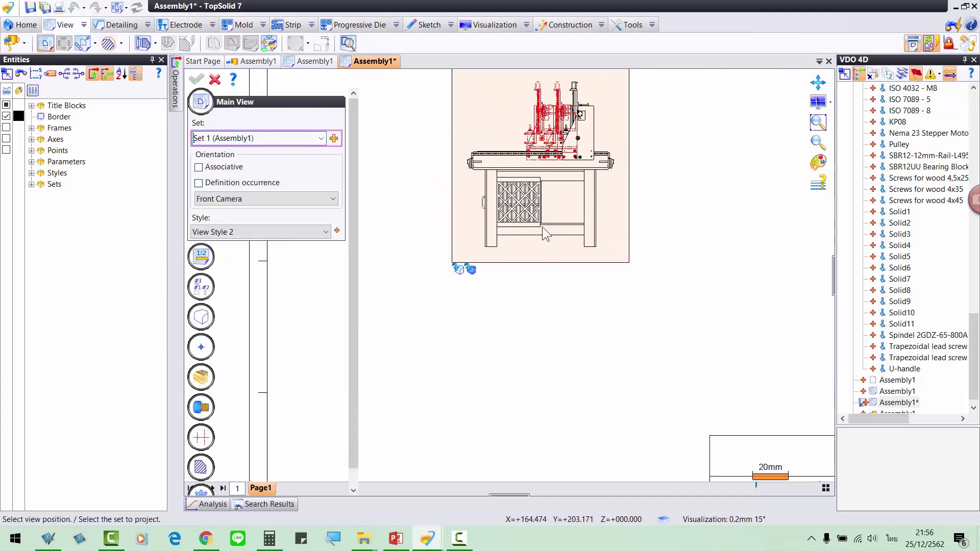
scroll(543, 299, up, 1)
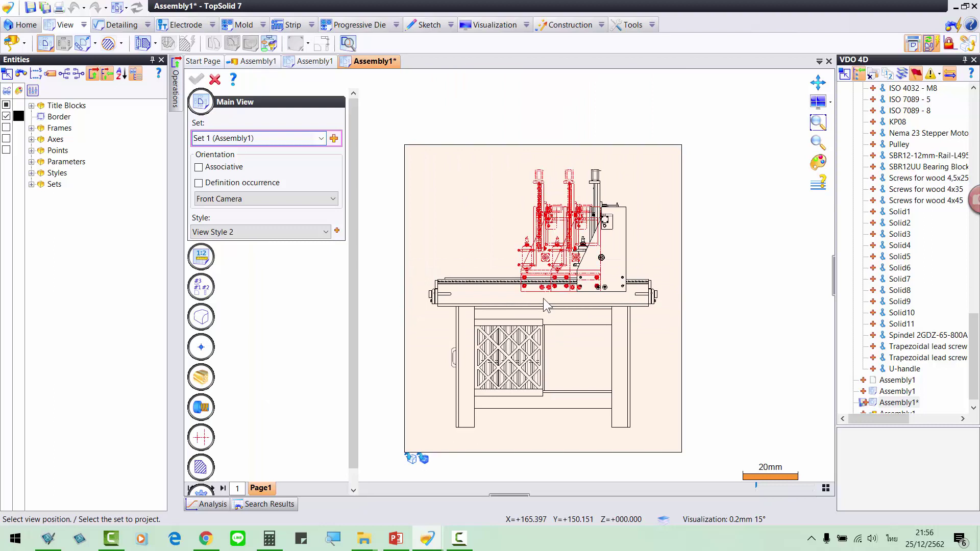
middle_drag(543, 298, 561, 288)
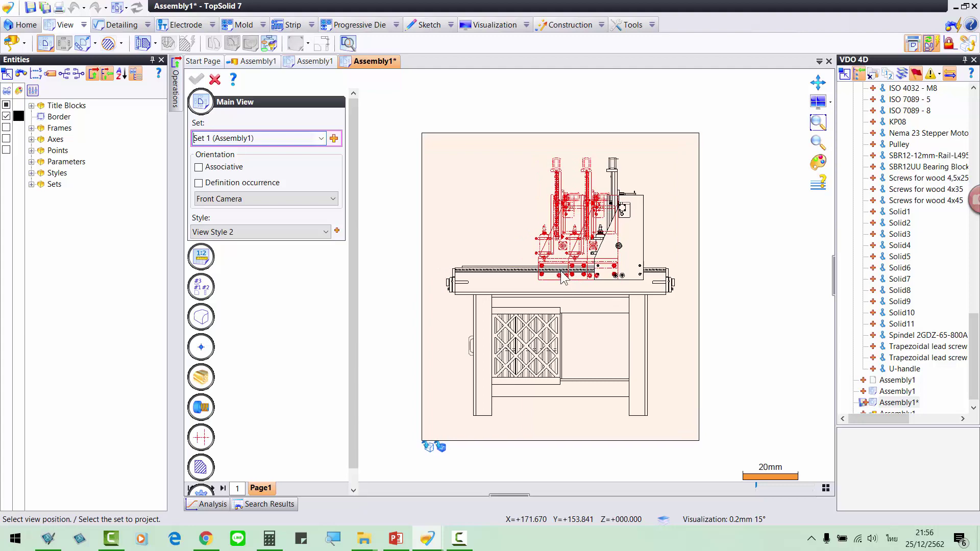
scroll(561, 286, down, 1)
scroll(558, 265, down, 2)
scroll(556, 248, down, 1)
scroll(554, 247, up, 1)
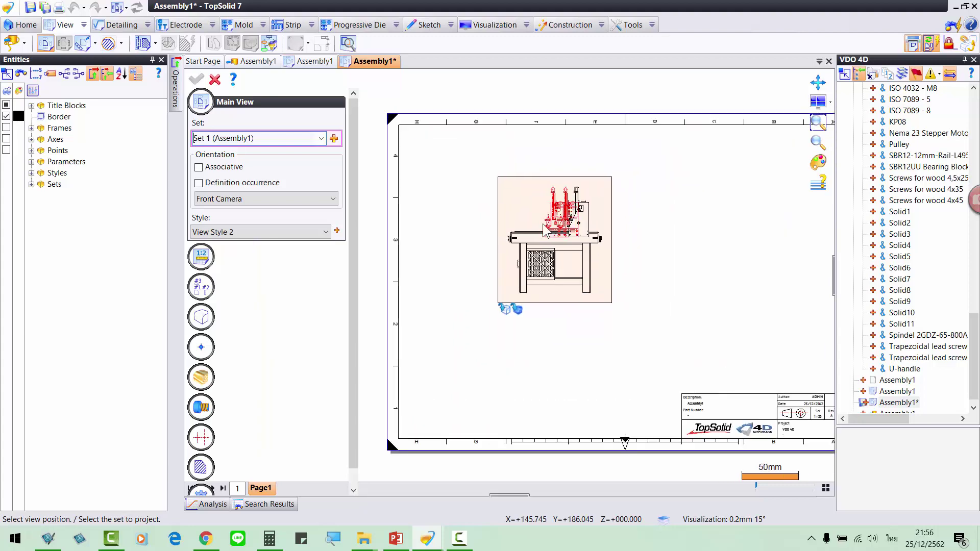
- Place the front view as View 1 with hidden lines shown, and validate it
click(553, 230)
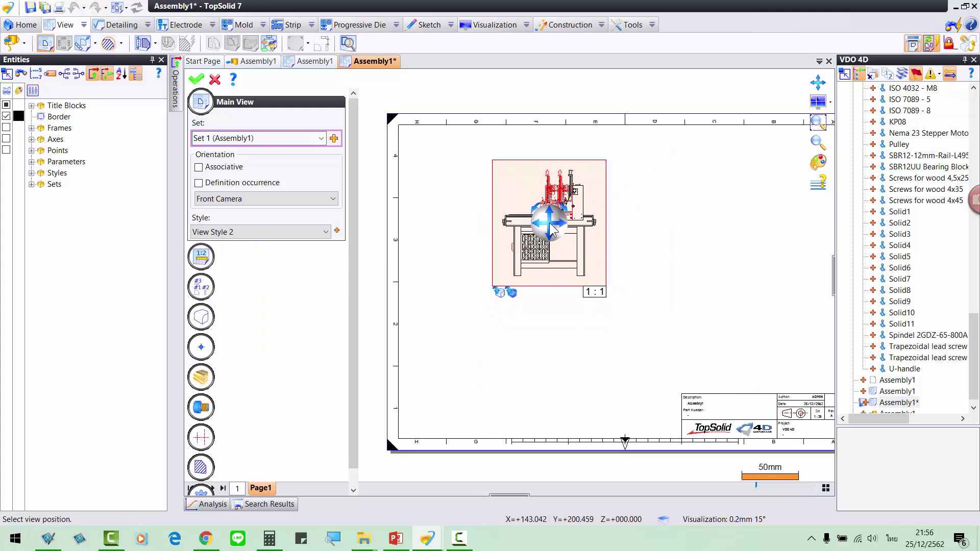
click(509, 299)
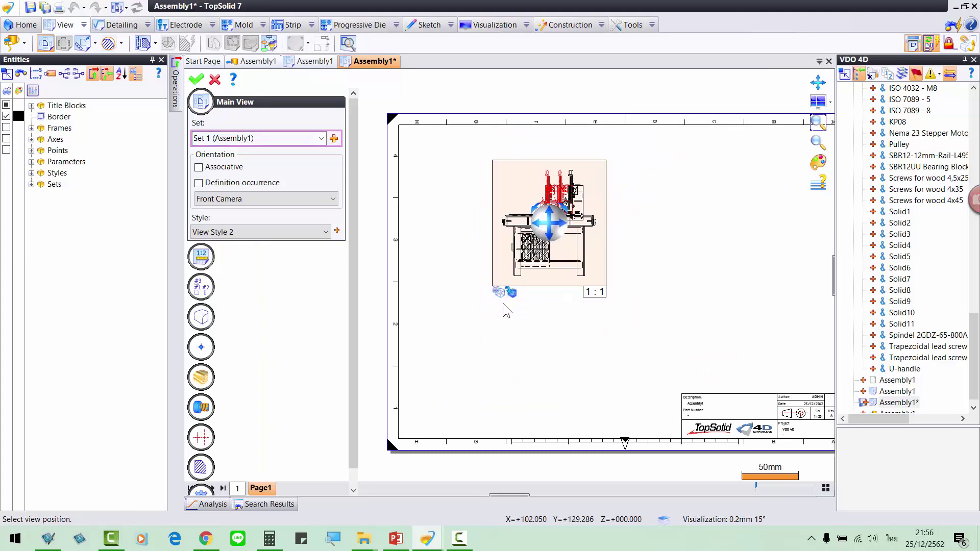
scroll(506, 286, up, 3)
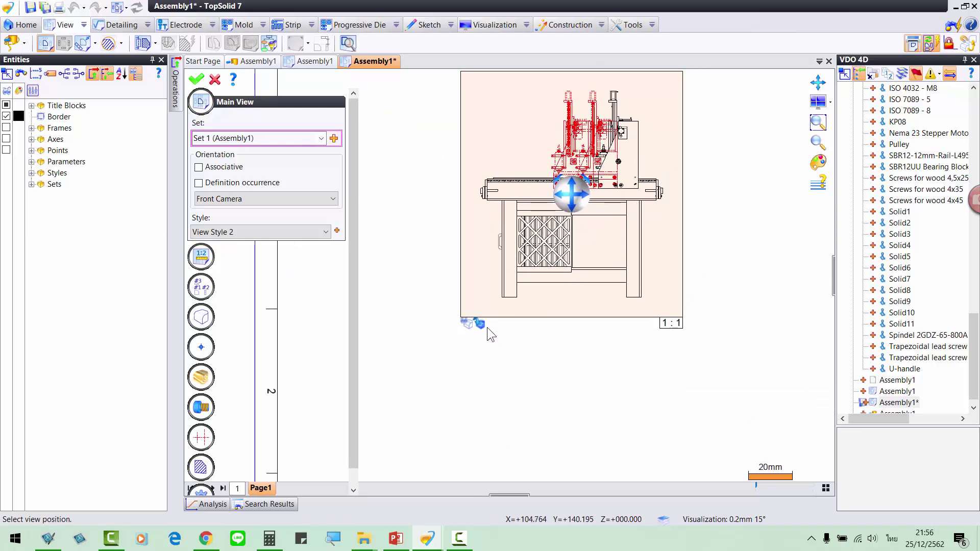
click(196, 81)
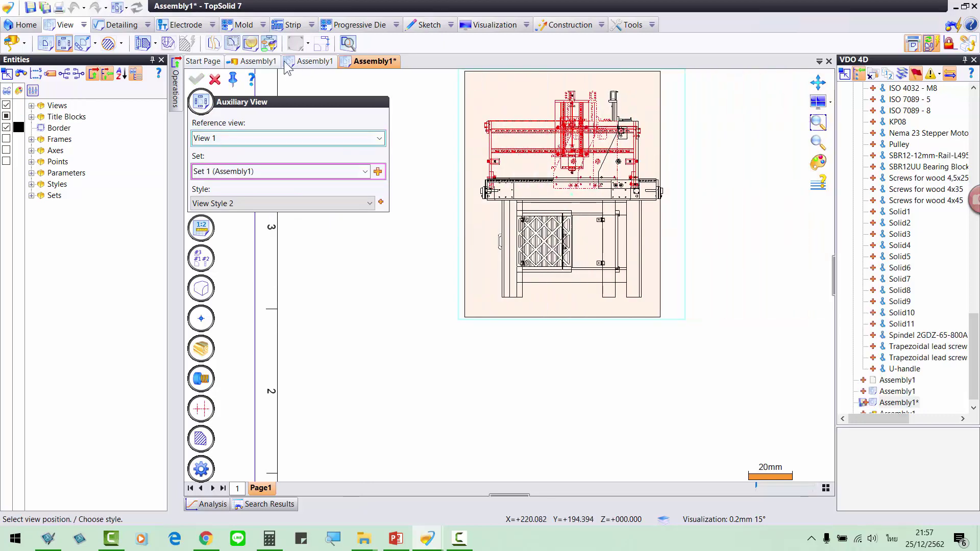
- Cancel the auxiliary view and zoom over the sheet to review the red gantry configuration positions
click(214, 80)
scroll(537, 187, up, 1)
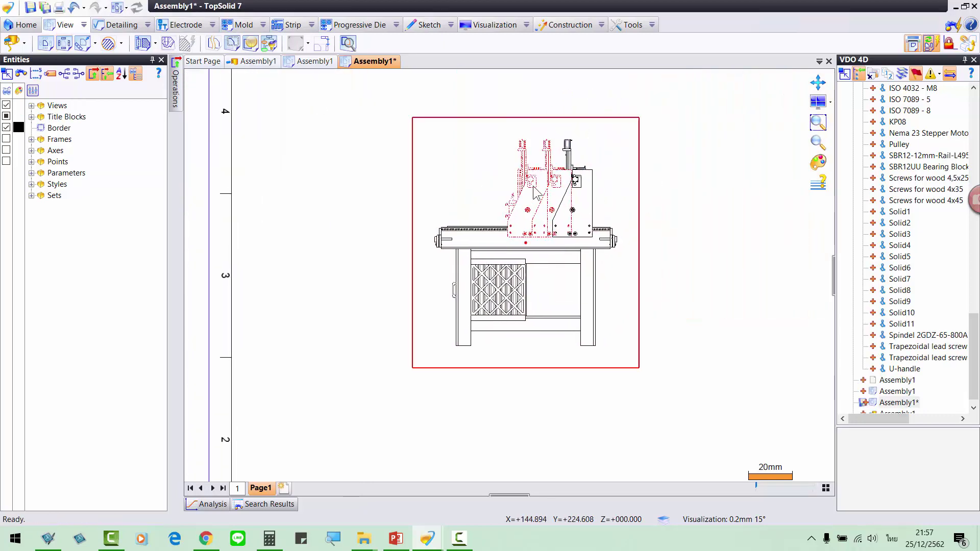
scroll(537, 188, up, 2)
scroll(537, 188, down, 2)
scroll(560, 246, down, 3)
scroll(497, 204, up, 3)
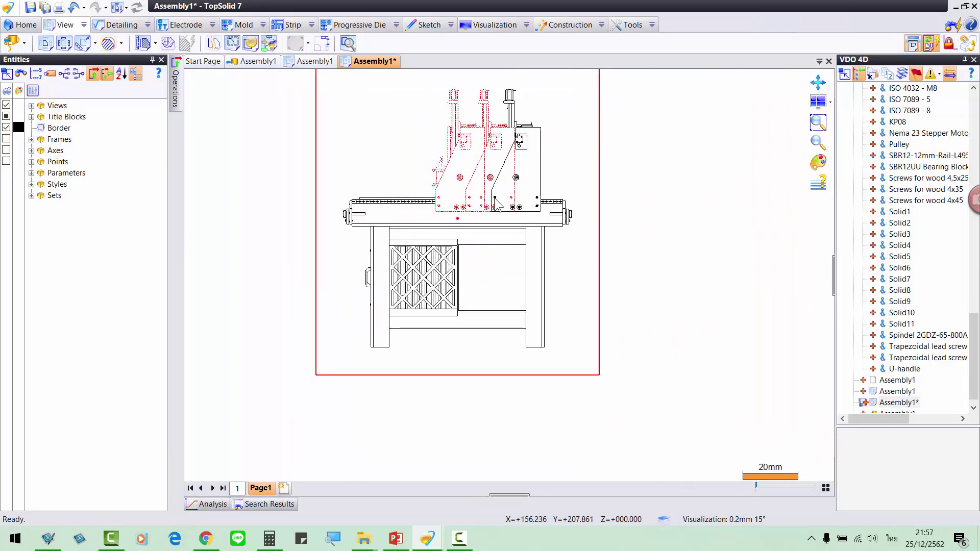
scroll(494, 201, down, 3)
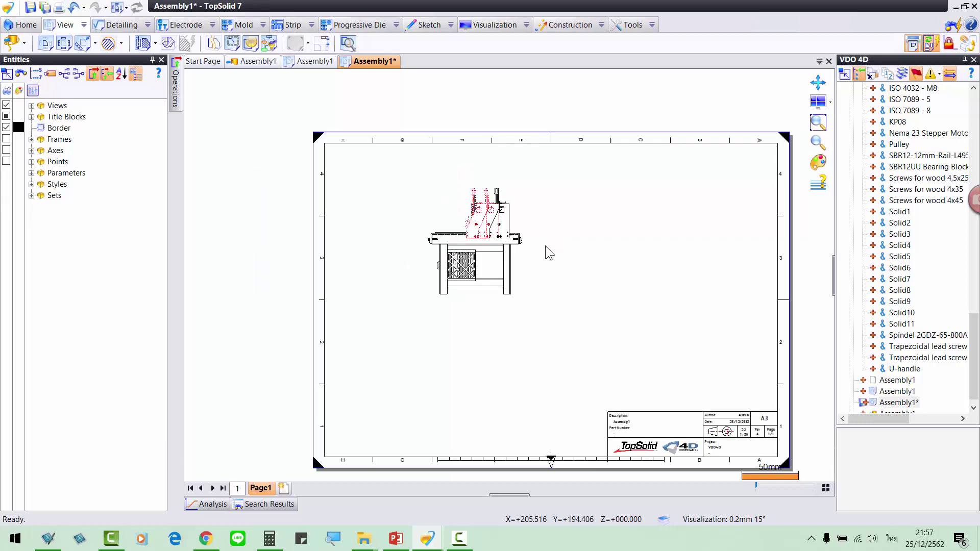
scroll(545, 246, up, 2)
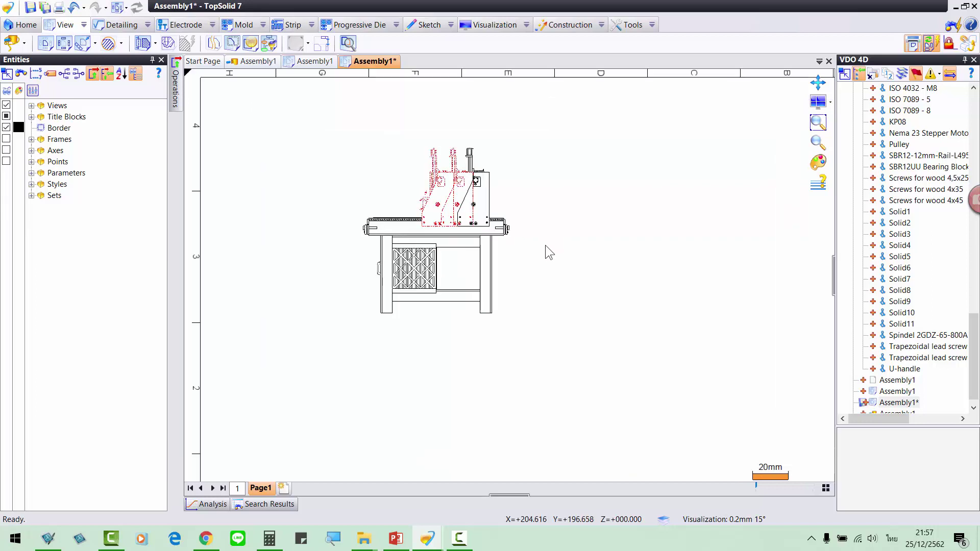